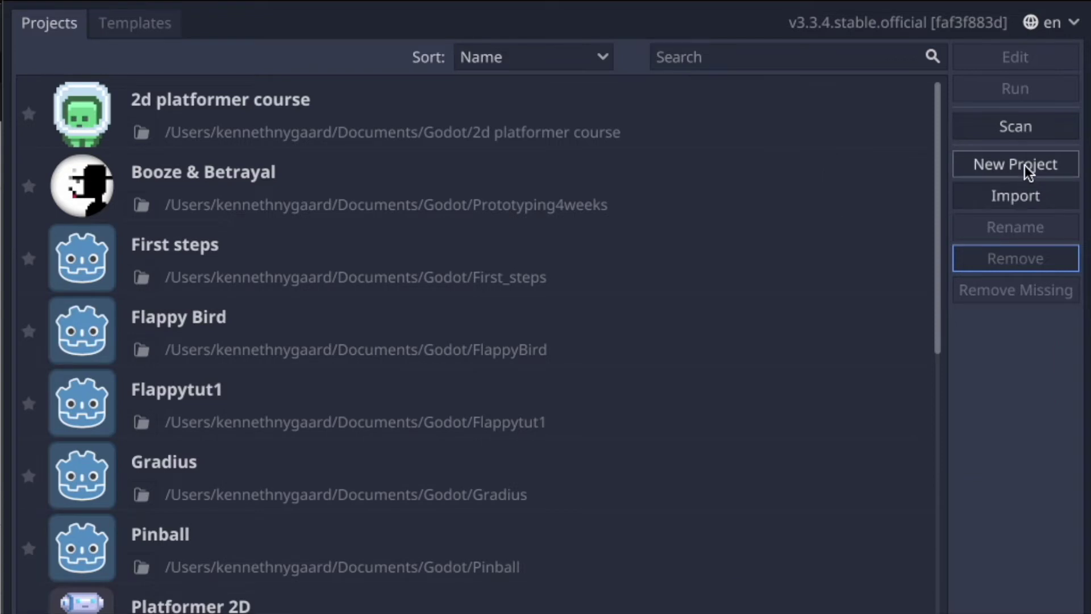
Create the FlappyBirdTutorial project in its own folder under Documents/Godot and open it
click(1025, 165)
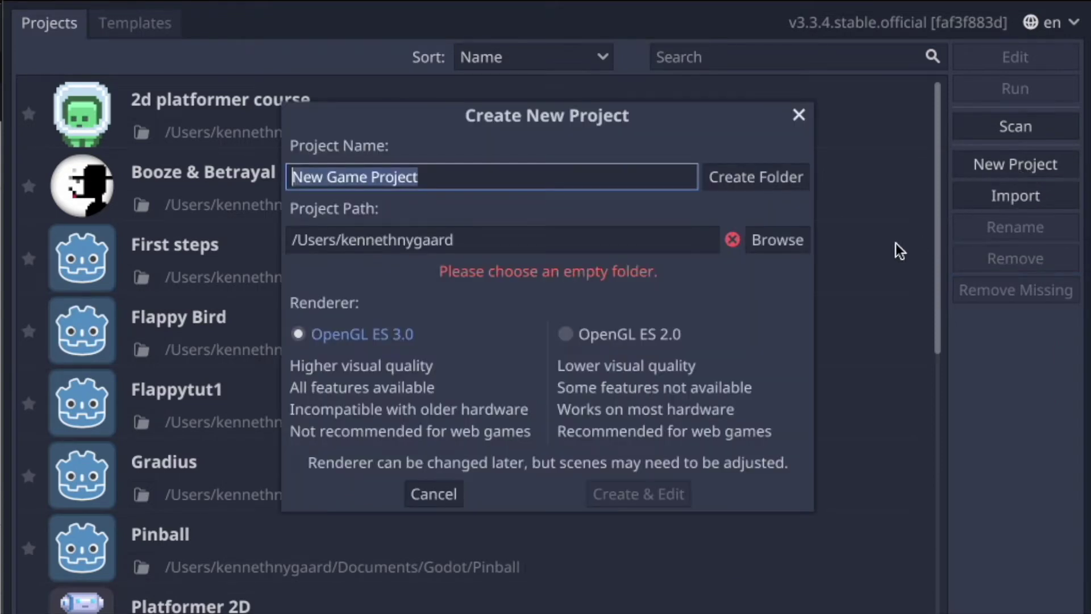
click(779, 241)
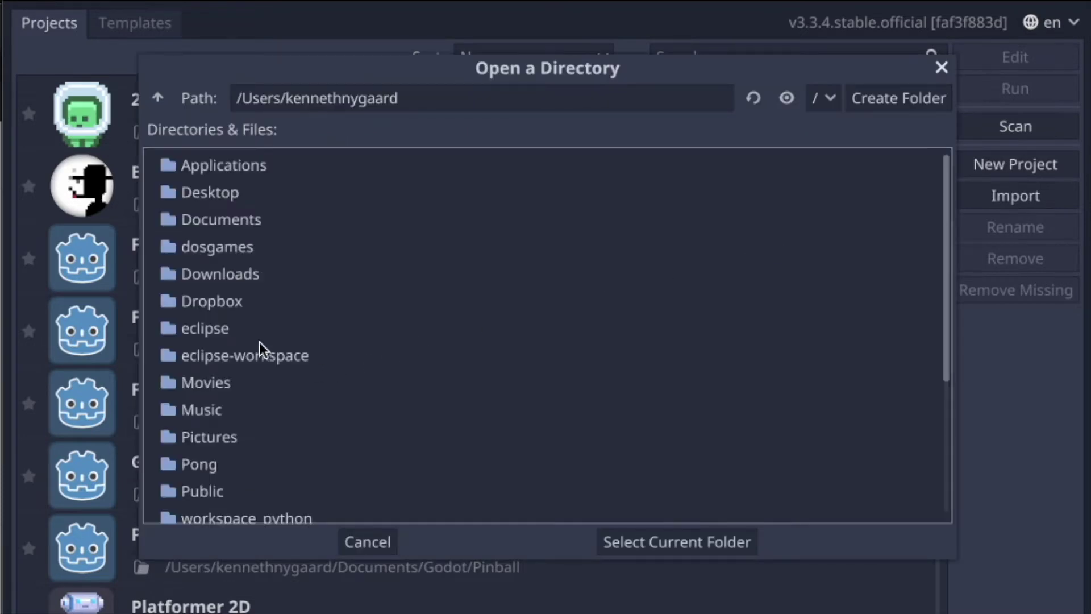
double_click(215, 227)
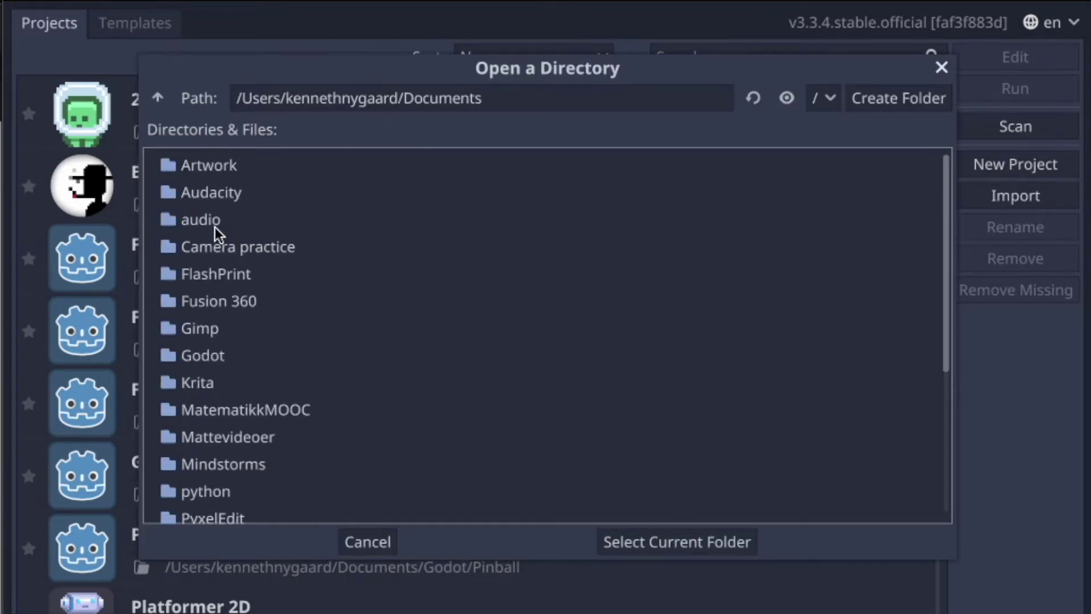
double_click(203, 354)
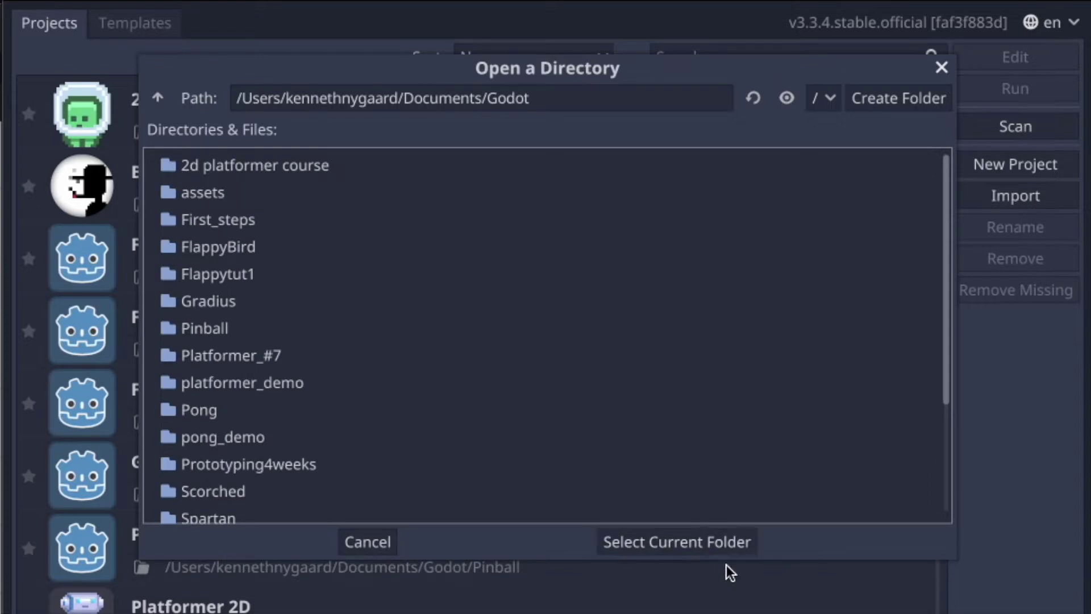
click(697, 546)
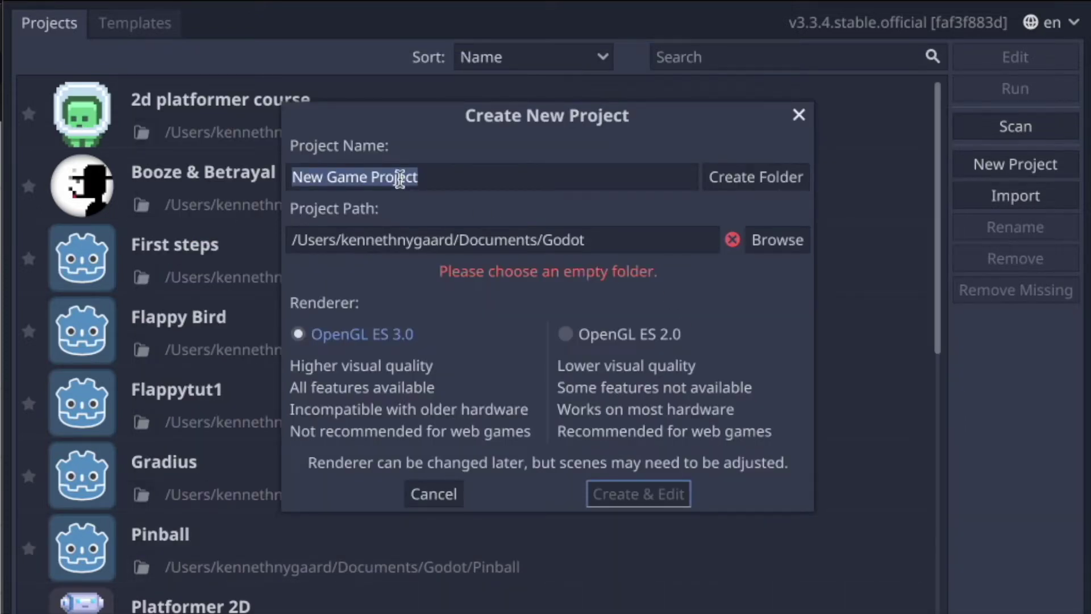
key(Tab)
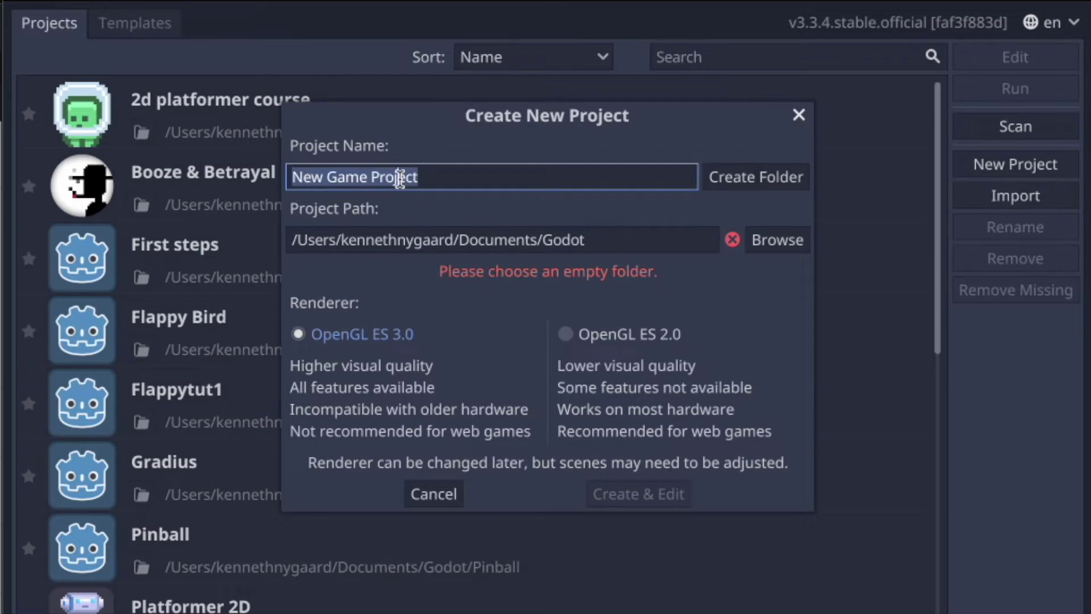
text(FlappyBirdTutorial)
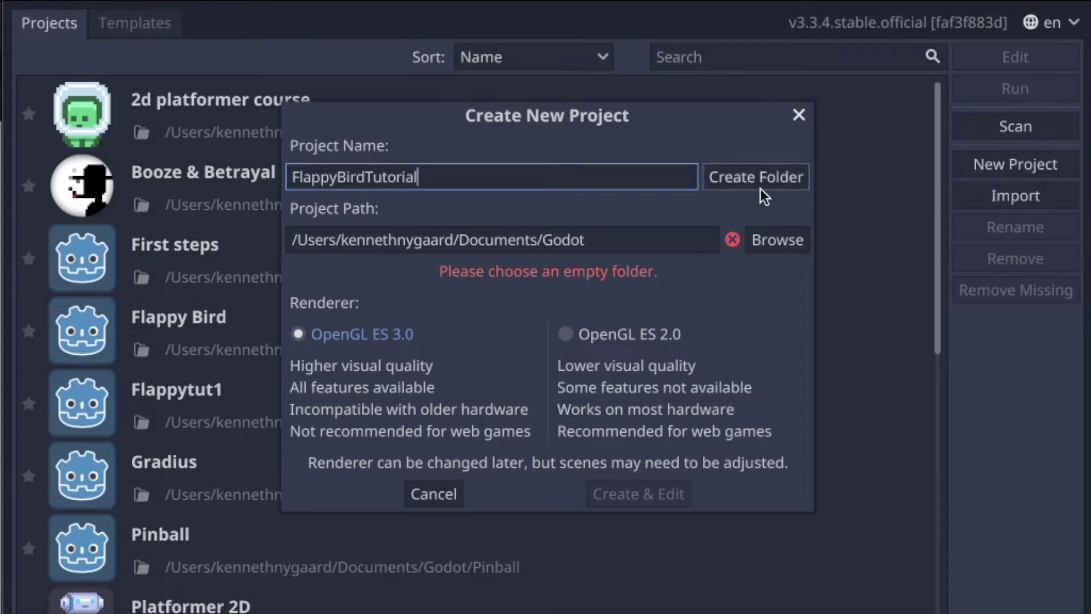
click(760, 189)
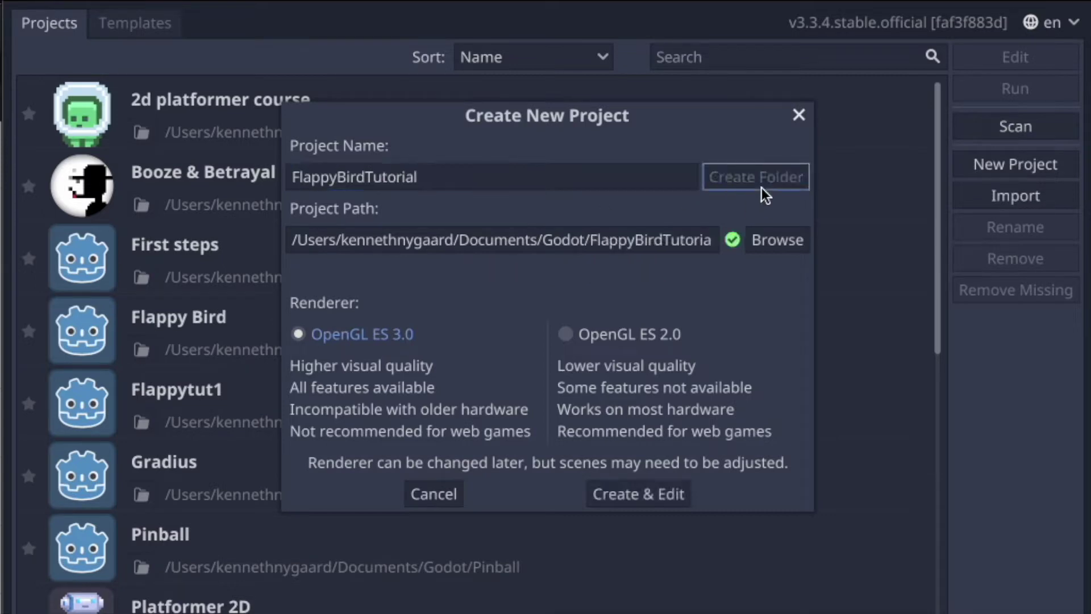
click(660, 495)
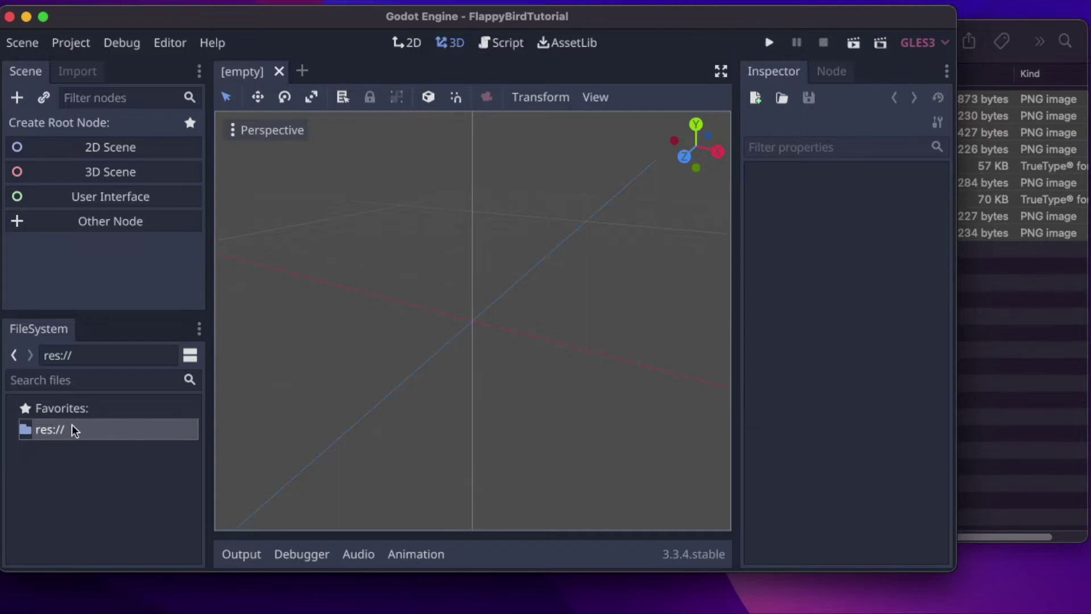
Create a new folder named 'assets' in res://
right_click(56, 432)
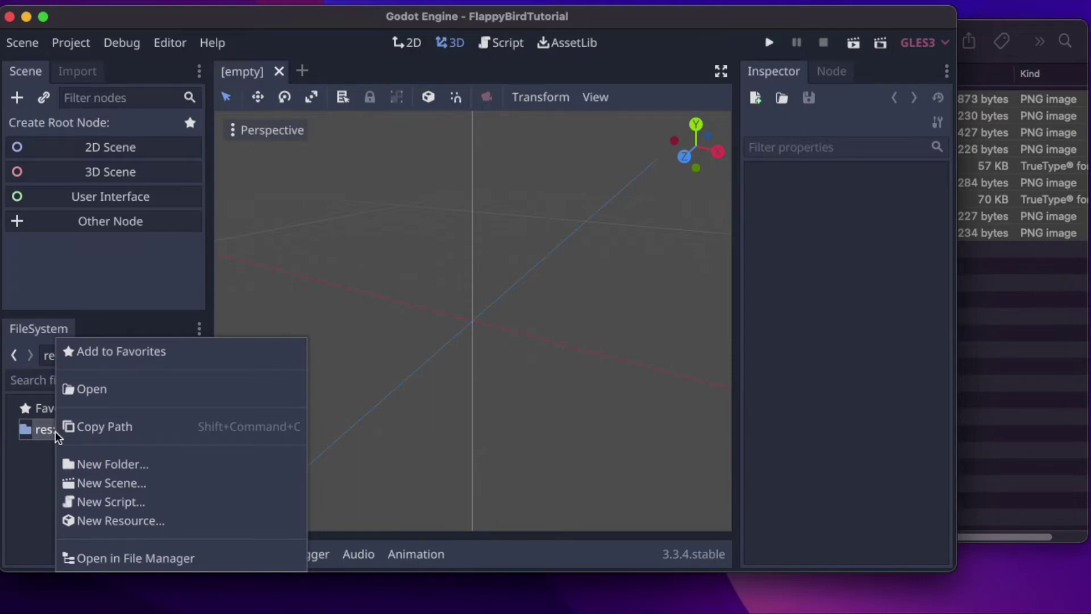
click(31, 477)
right_click(46, 436)
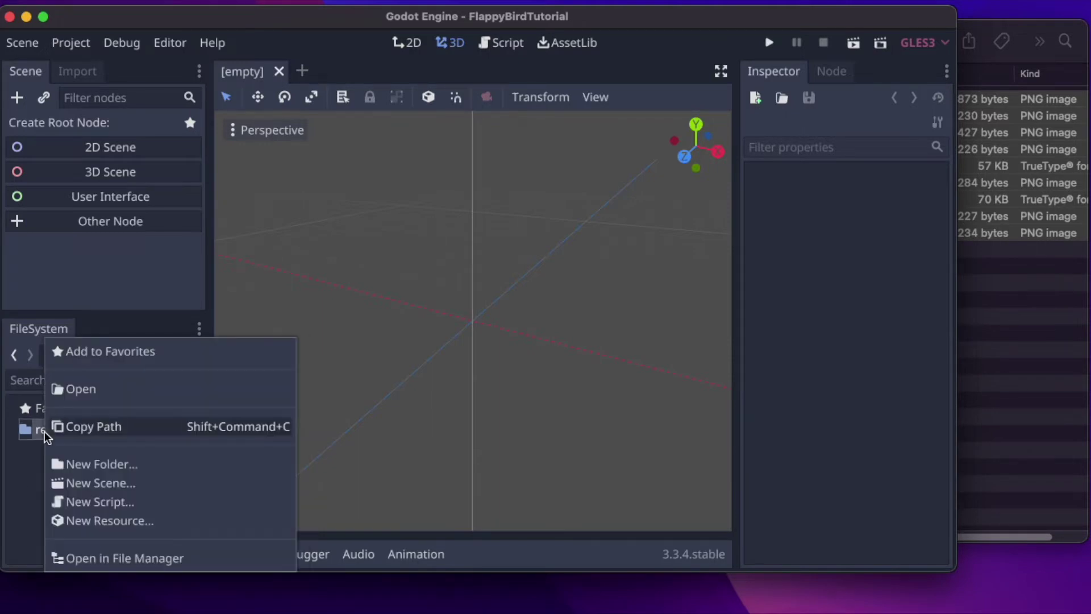
click(100, 464)
text(assets)
key(Return)
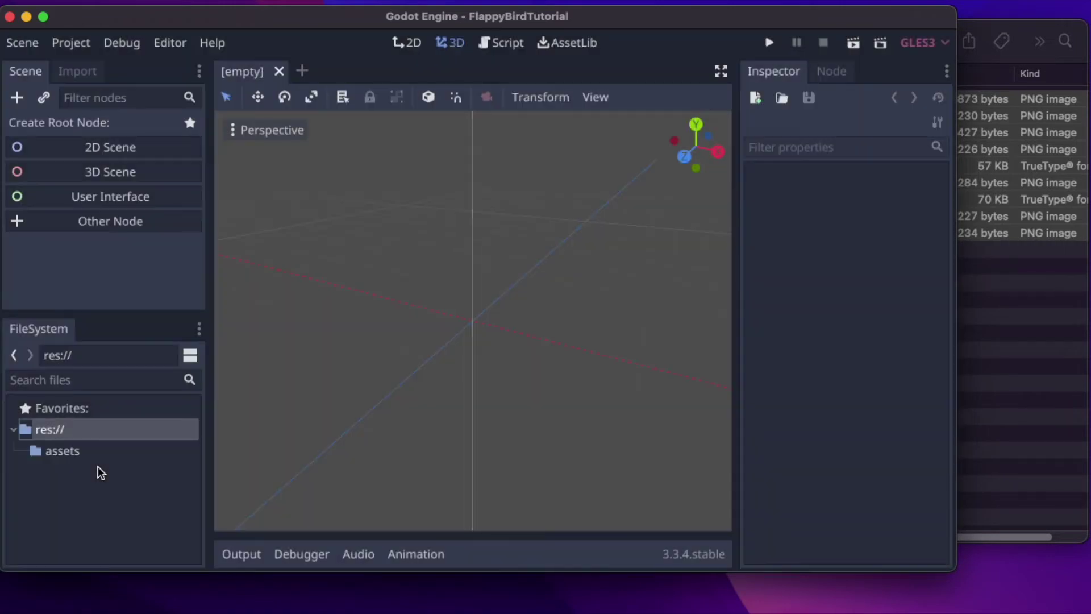
Copy the game's image and font files from Finder into the assets folder
click(67, 453)
click(1007, 333)
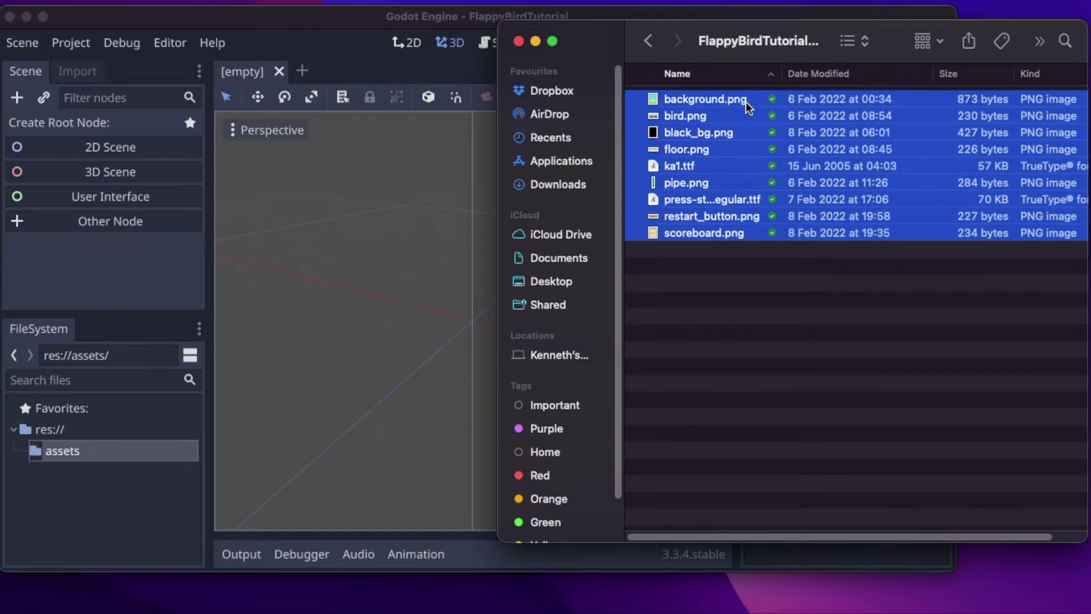
drag(747, 108, 66, 452)
click(22, 451)
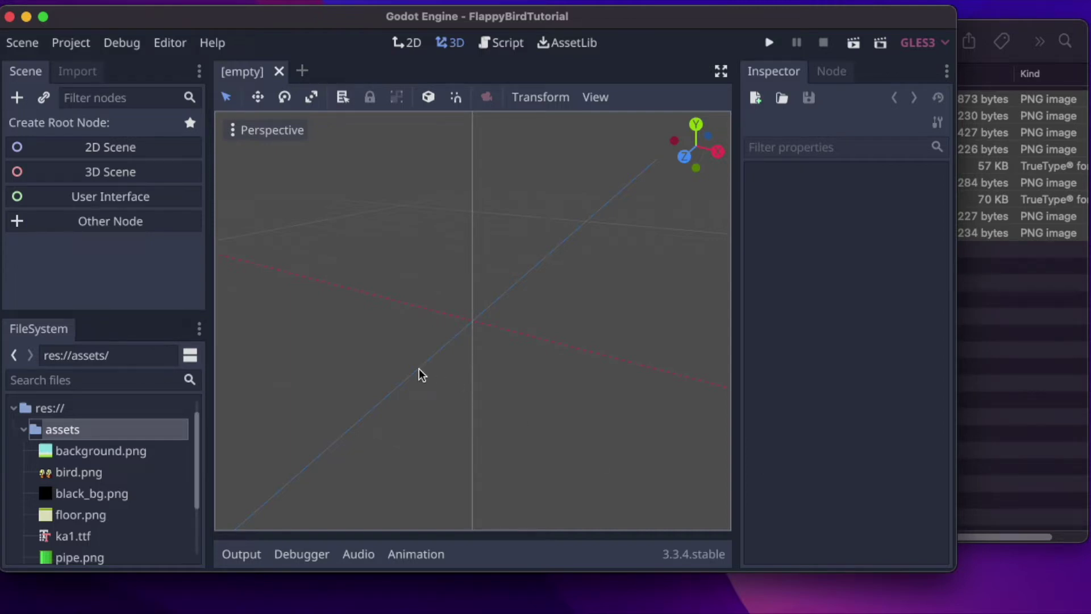
Create a plain Node as the scene root and rename it to Main
click(108, 230)
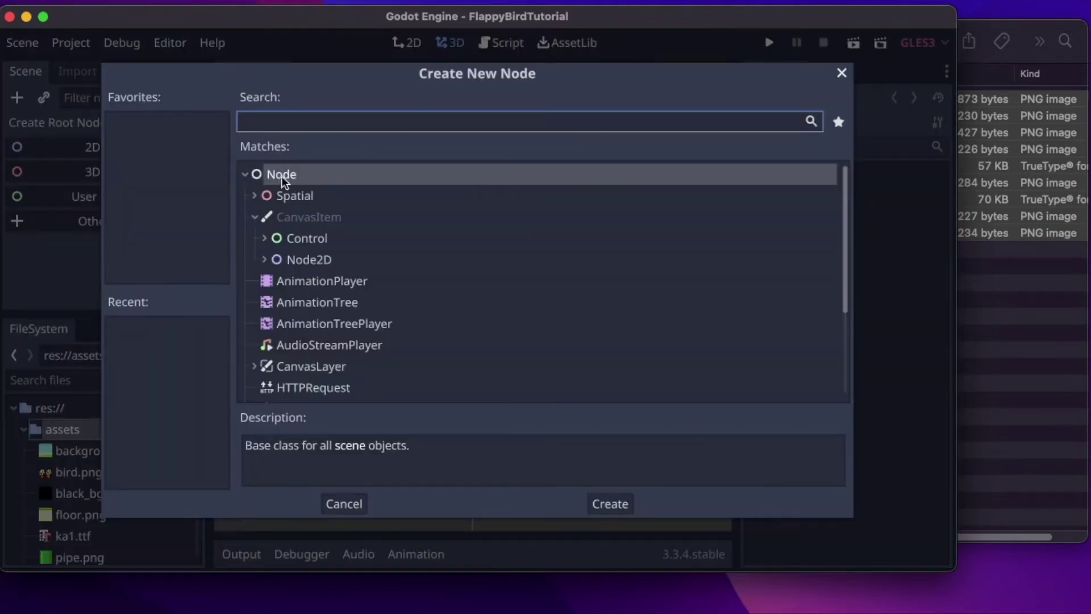
click(610, 503)
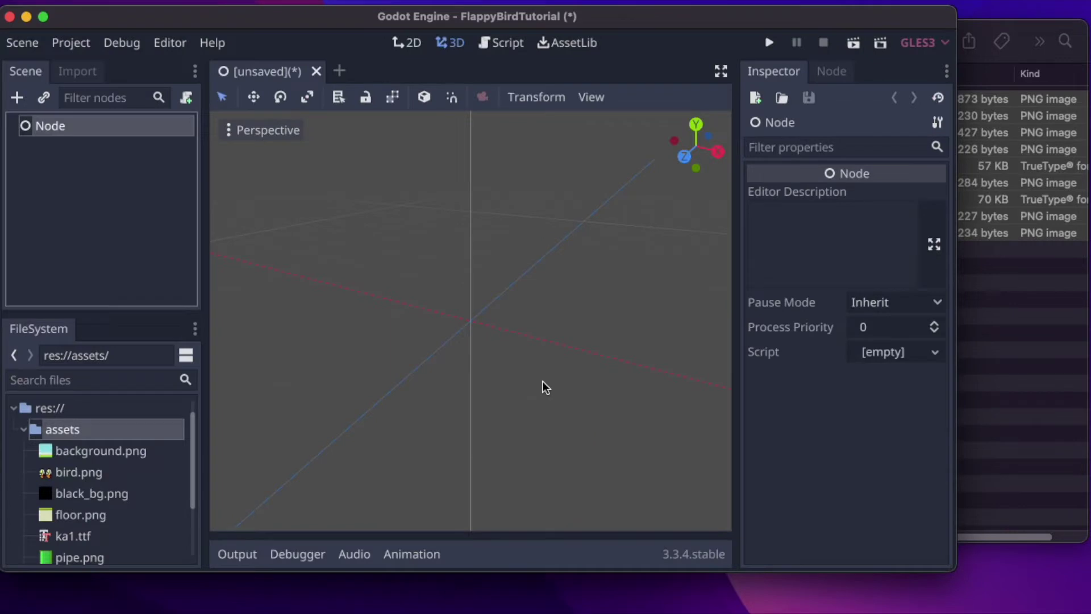
double_click(60, 127)
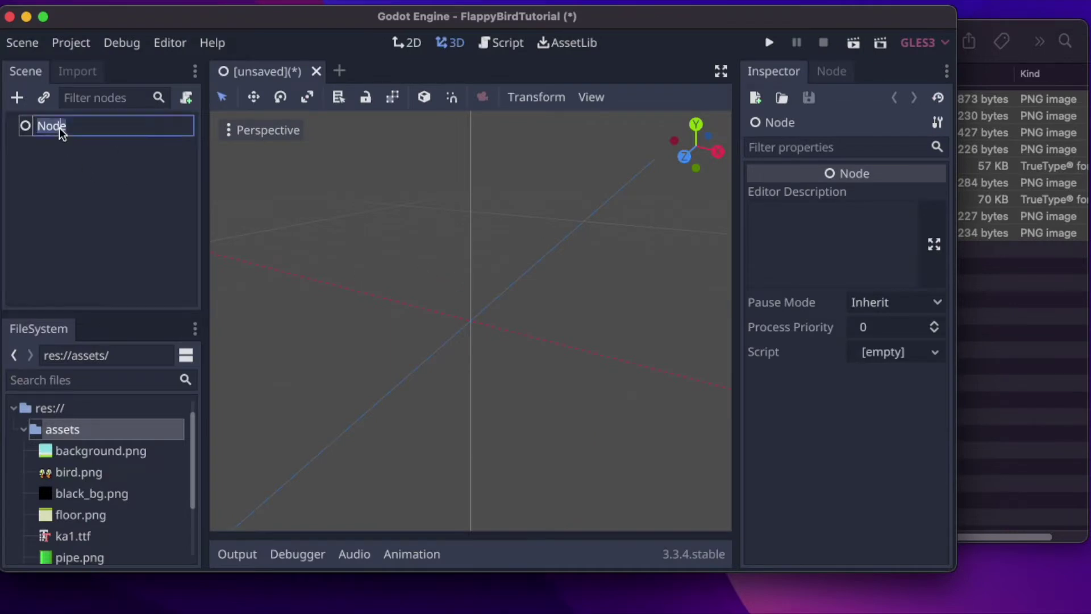
text(Main)
key(Return)
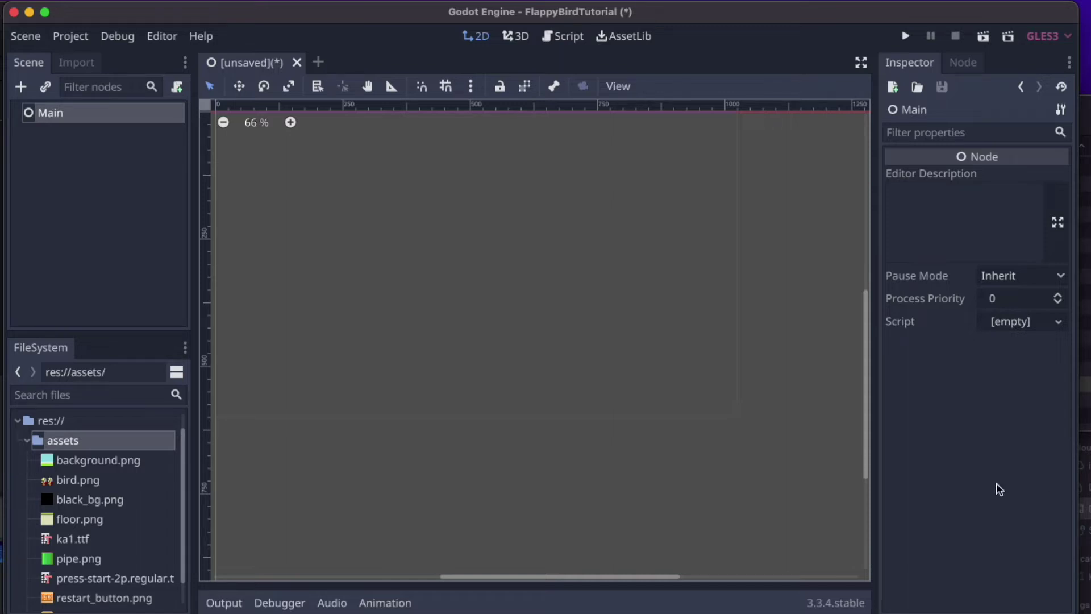
Add a Sprite node as a child of Main
right_click(54, 117)
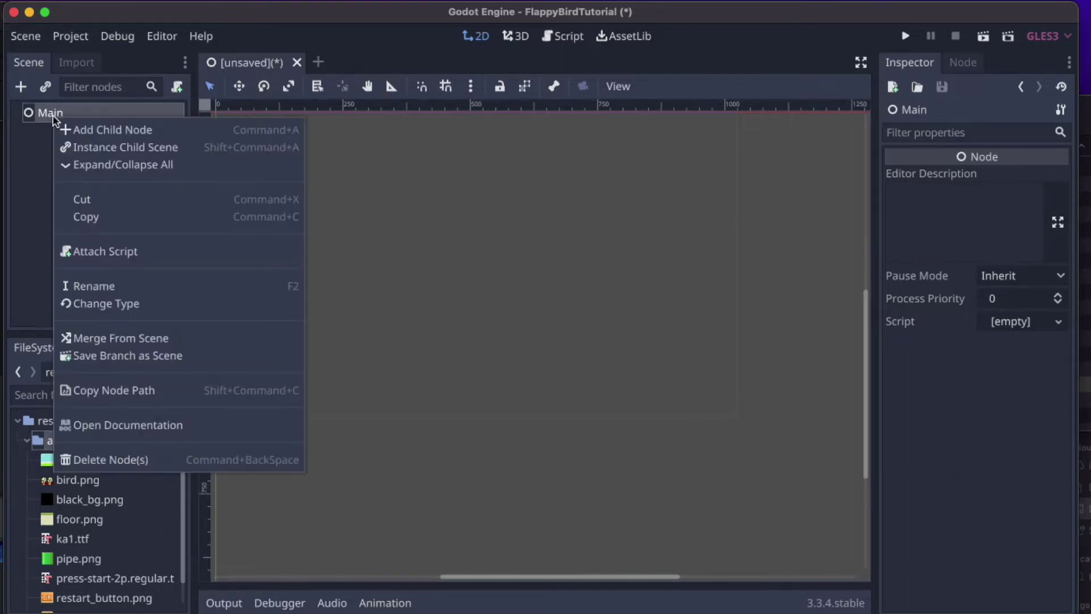
click(91, 130)
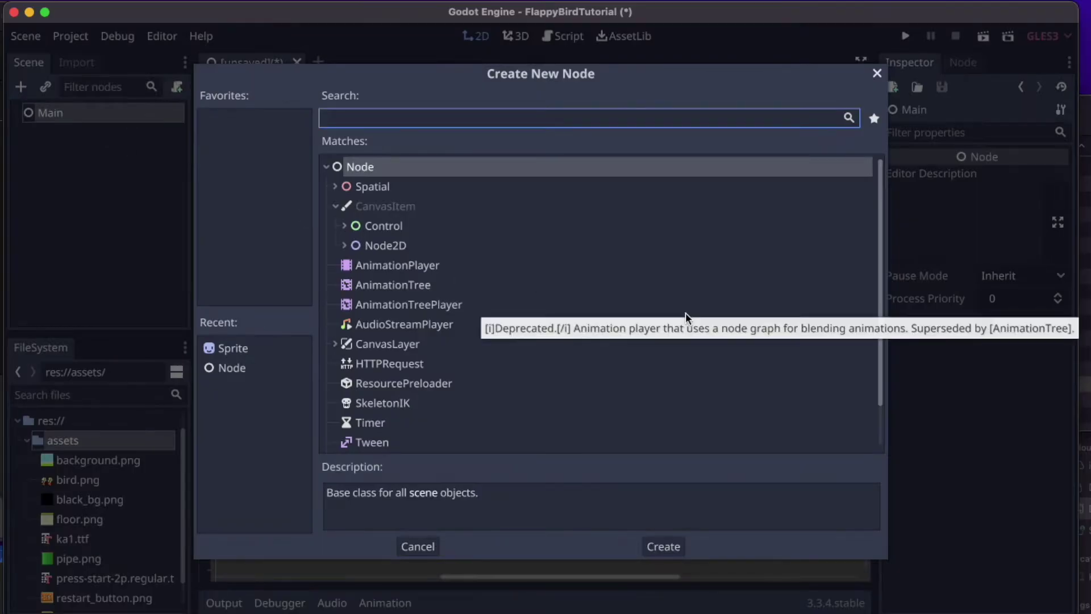
text(sprite)
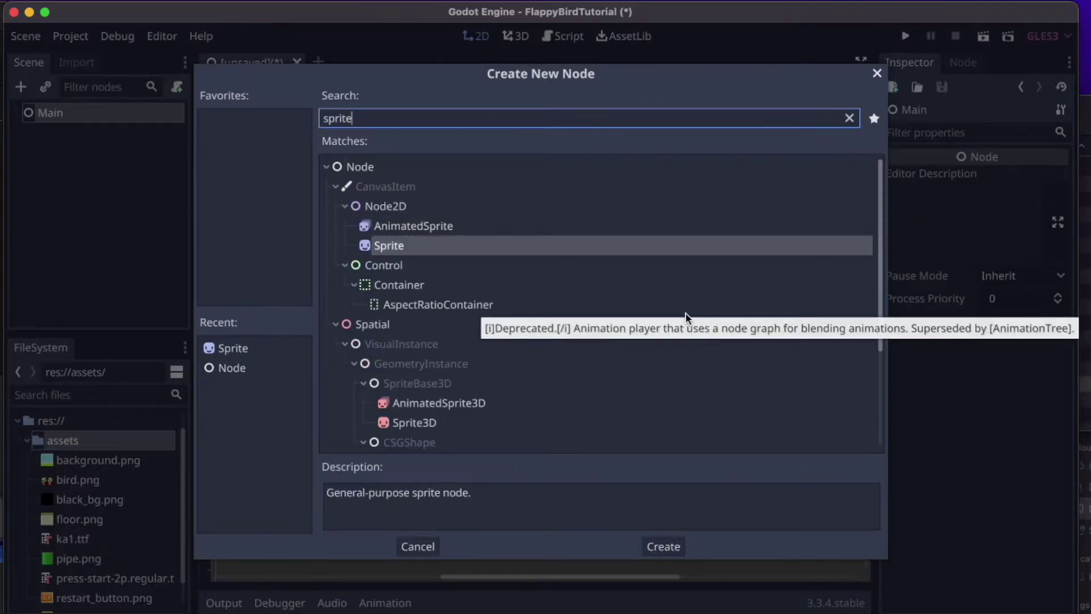
key(Return)
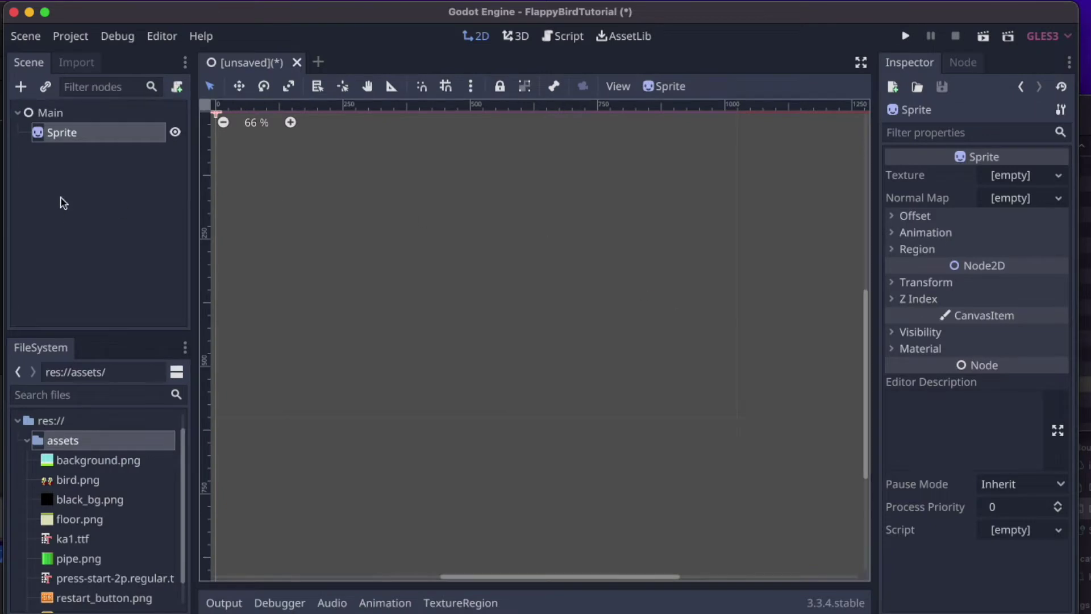
Rename the sprite to Background and give it the background.png texture
double_click(68, 137)
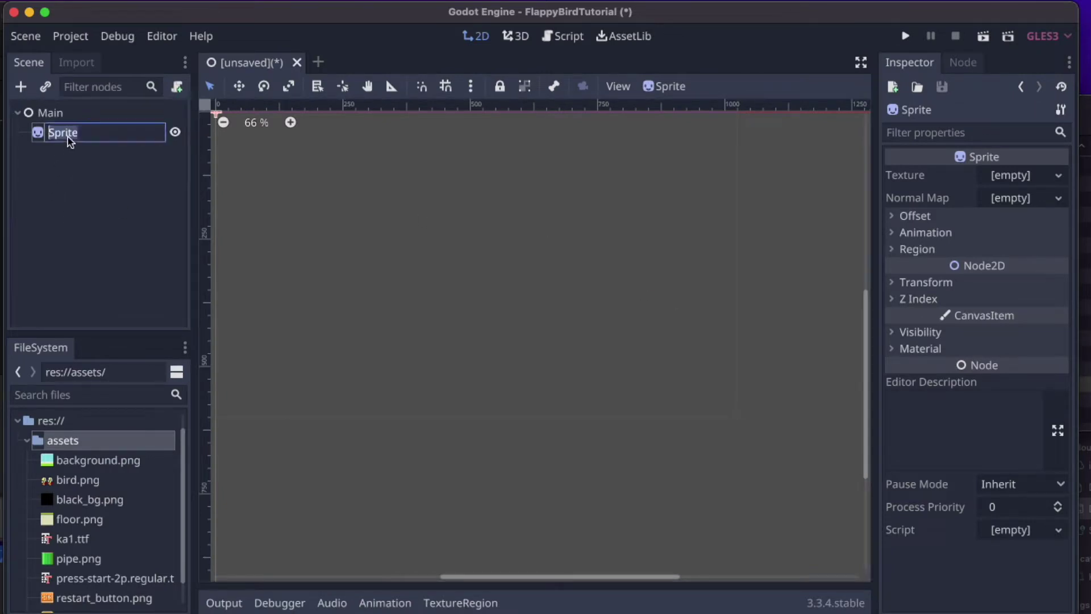
text(Background)
key(Return)
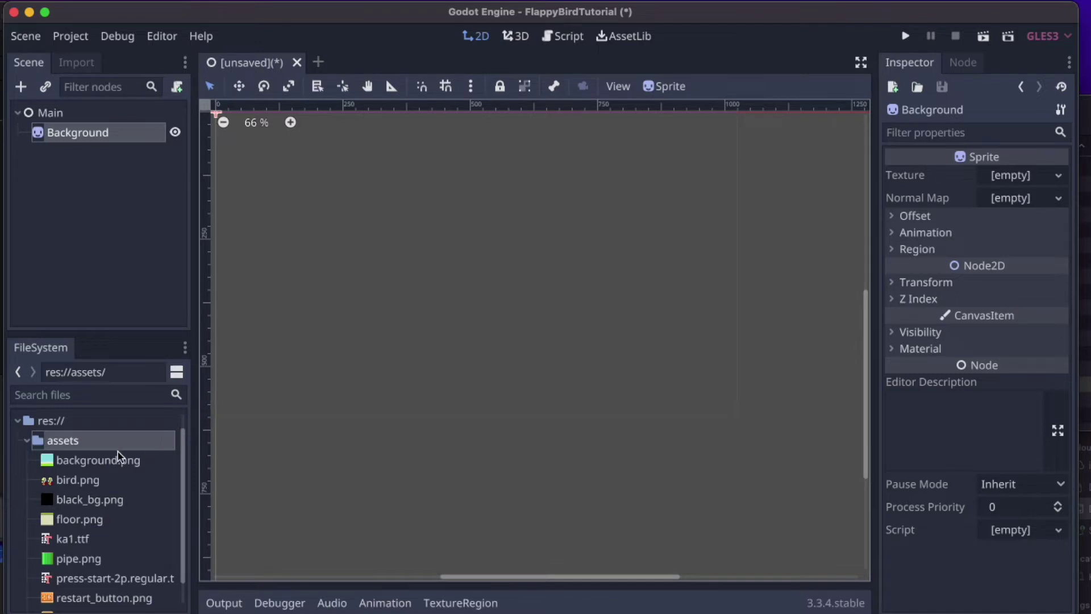
drag(76, 466, 1002, 177)
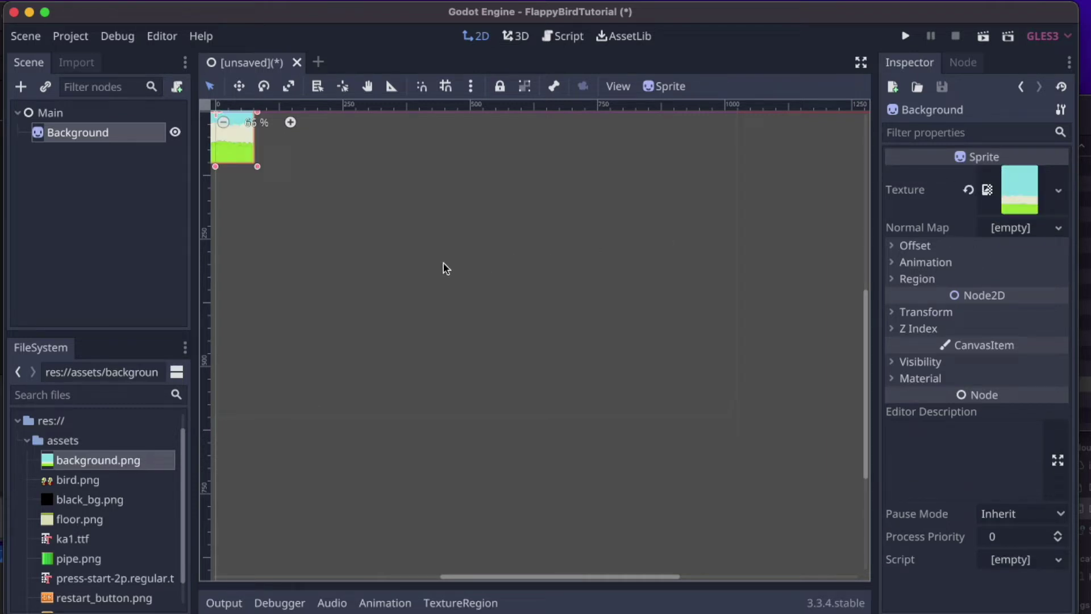
Centre the Background sprite in the view and set its Transform Scale to 3 on x and y
middle_drag(281, 168, 484, 386)
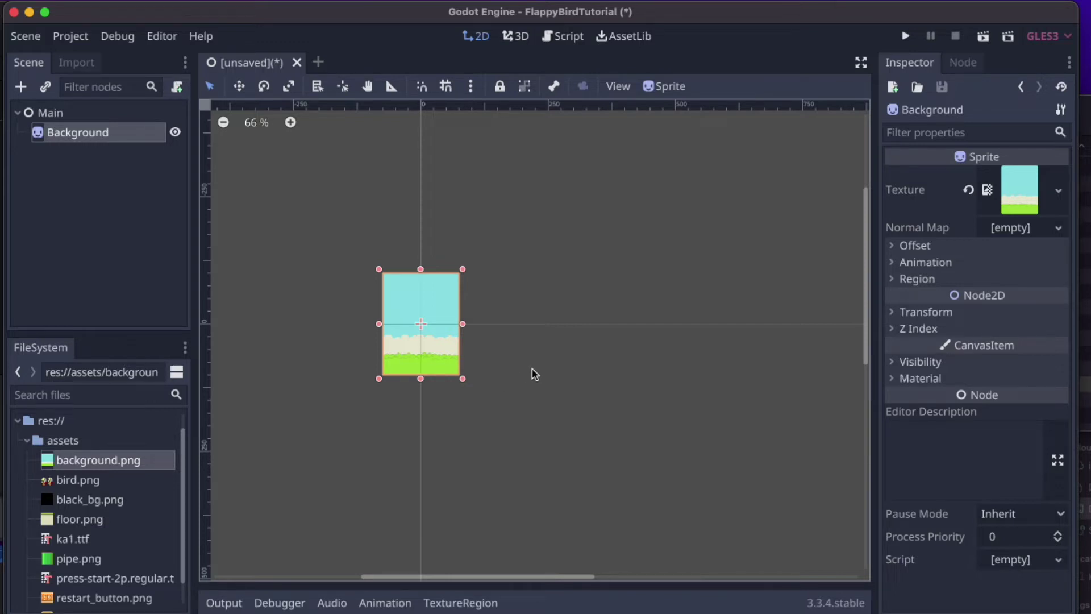
click(917, 314)
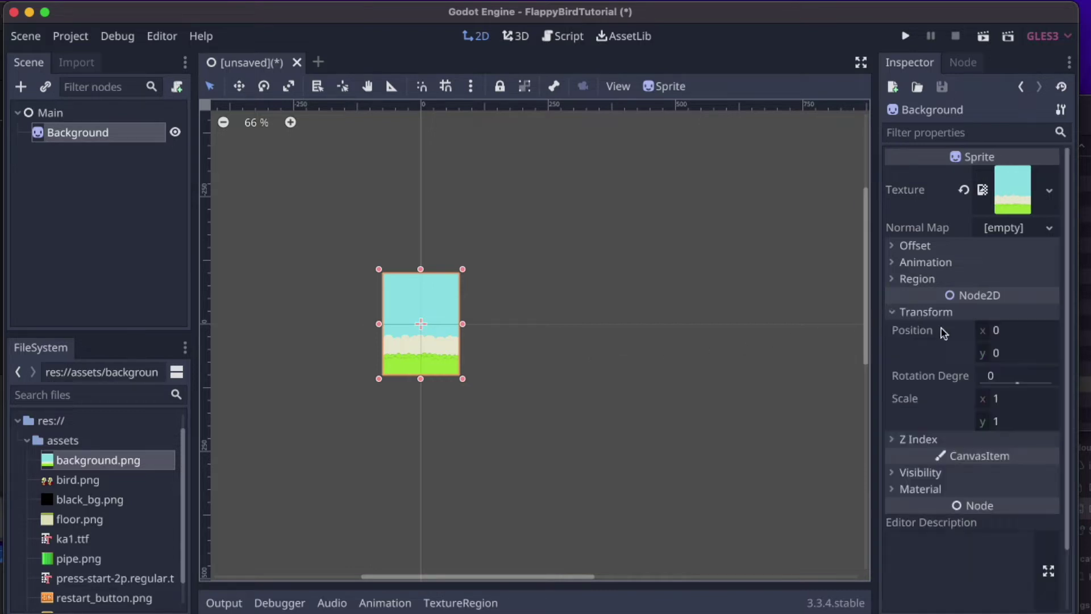
click(1012, 404)
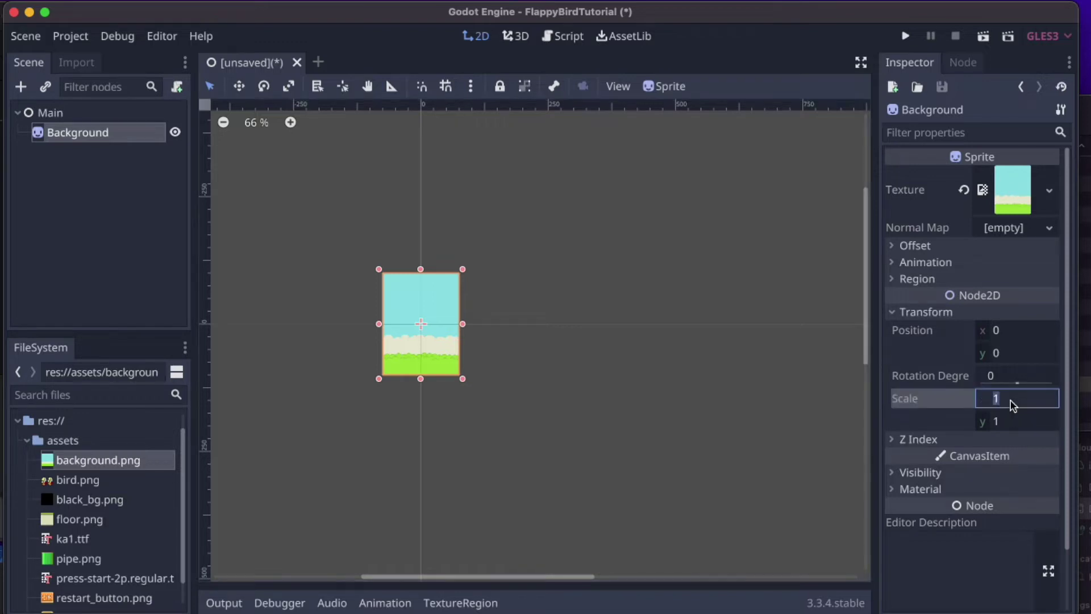
text(3)
key(Tab)
text(3)
key(Return)
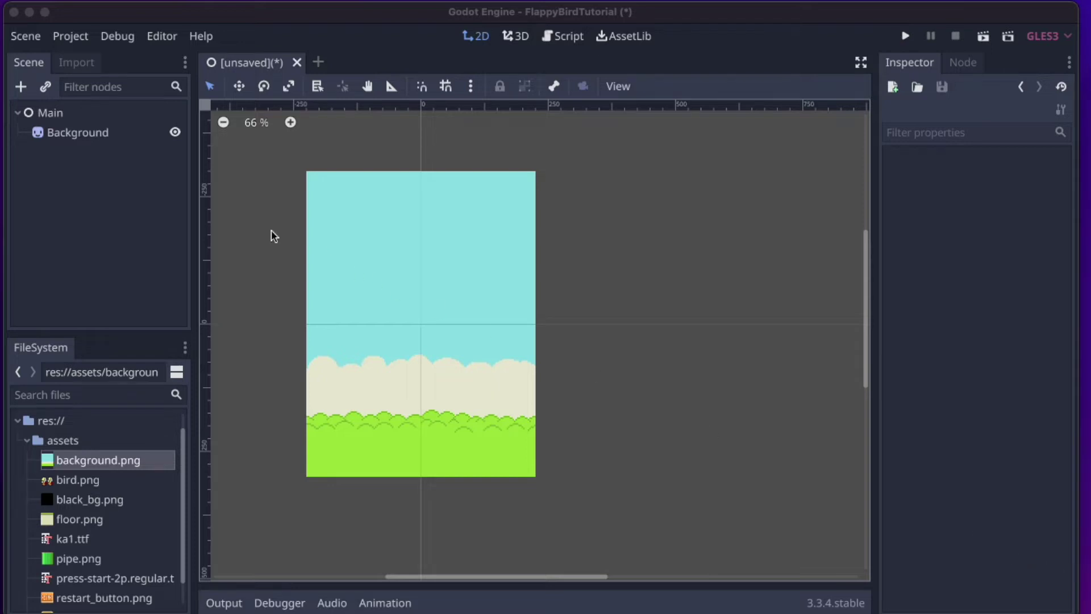
click(26, 38)
Save the scene as Main.tscn inside a newly created Scenes folder
click(27, 38)
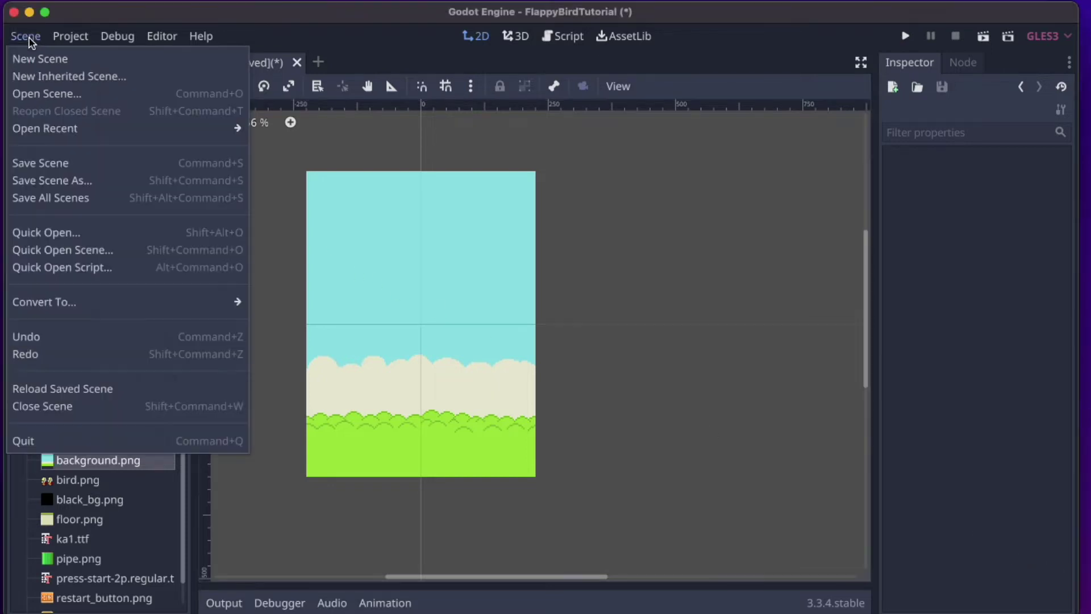
click(45, 164)
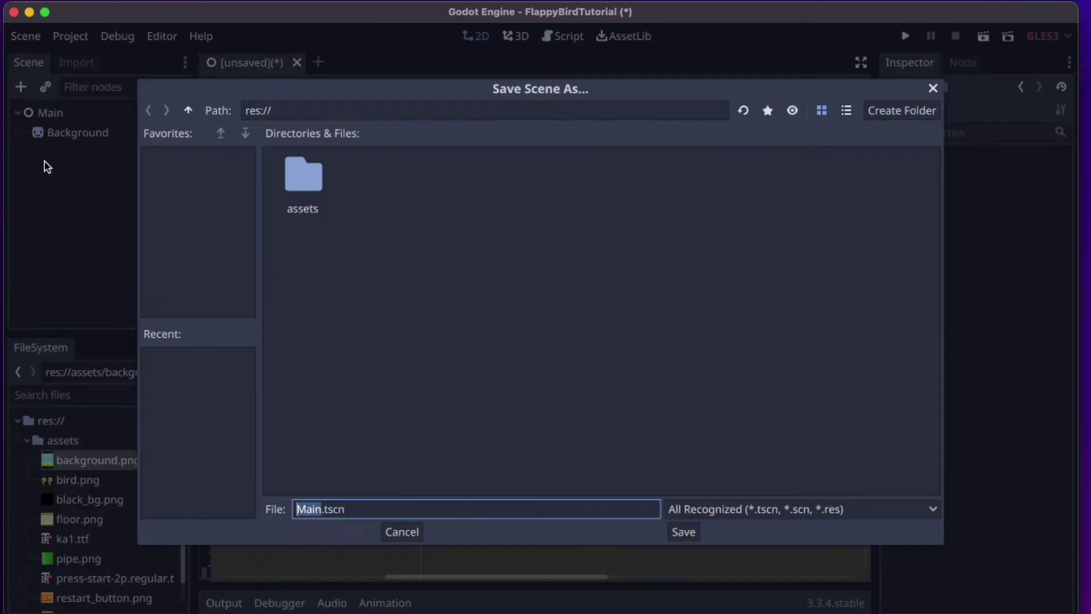
right_click(404, 236)
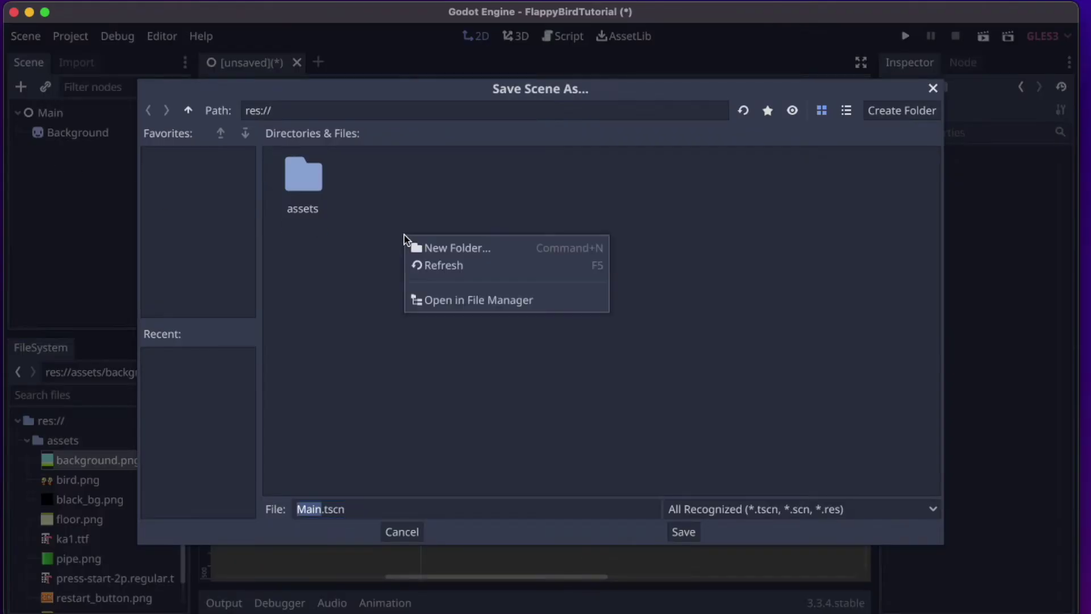
click(443, 250)
text(Scenes)
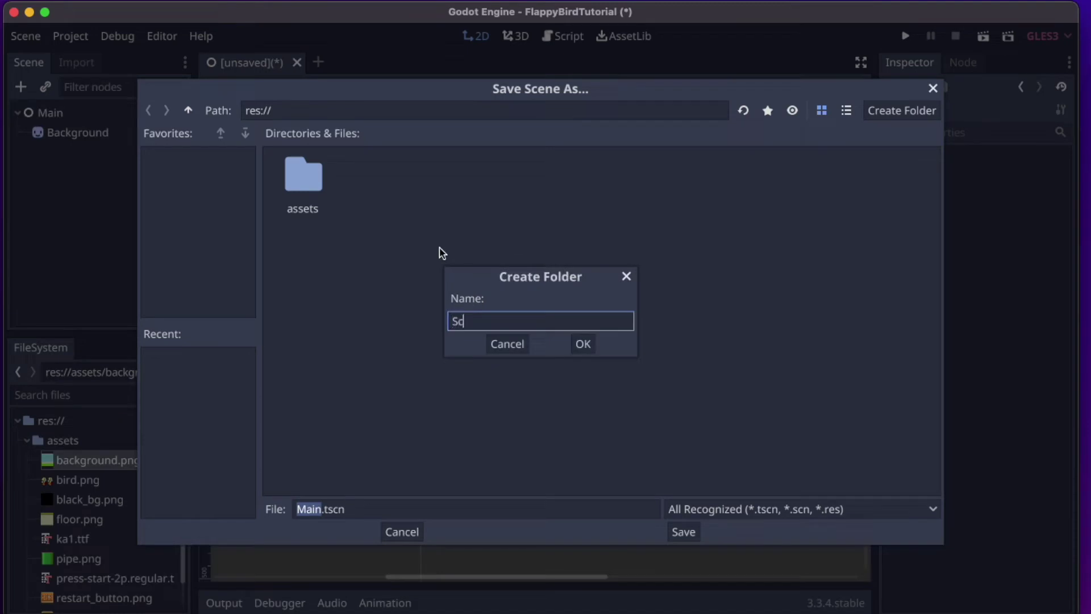
key(Return)
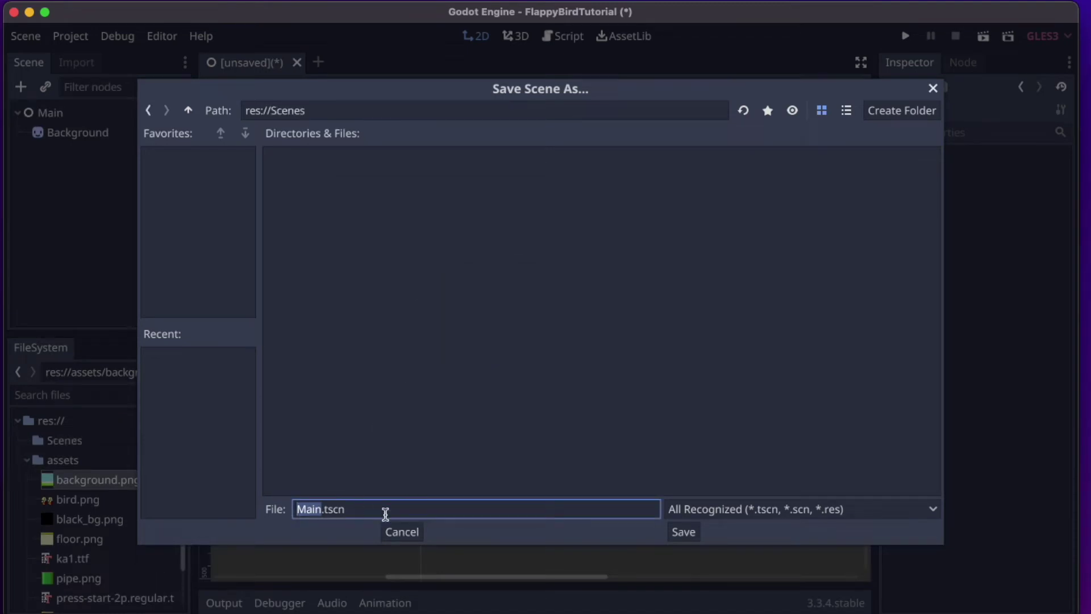
click(684, 531)
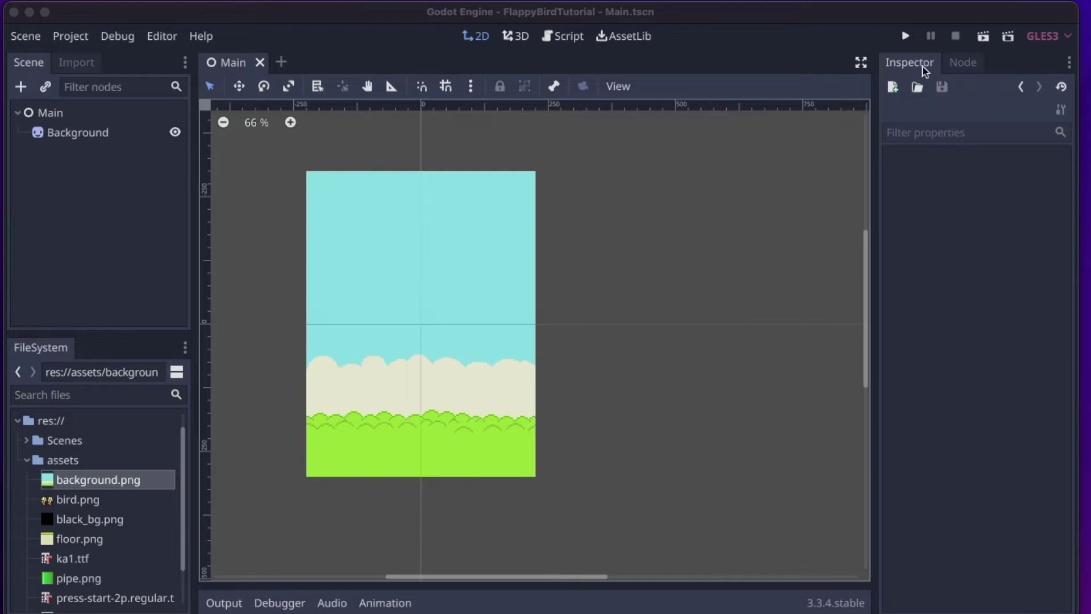
Run the project with Scenes/Main.tscn selected as the main scene, then close the game window
click(907, 36)
click(907, 36)
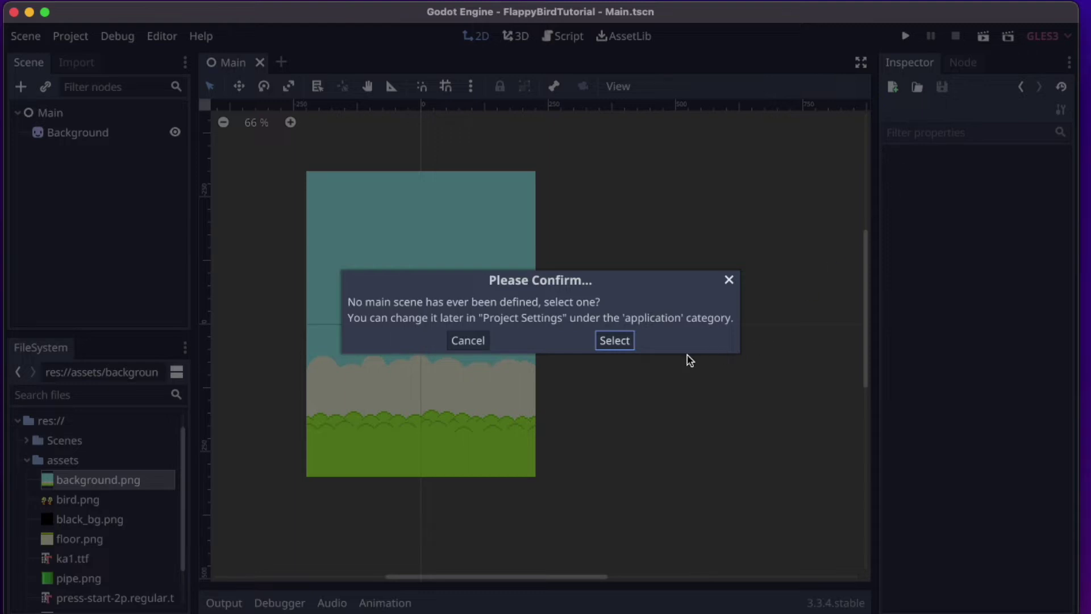
click(615, 341)
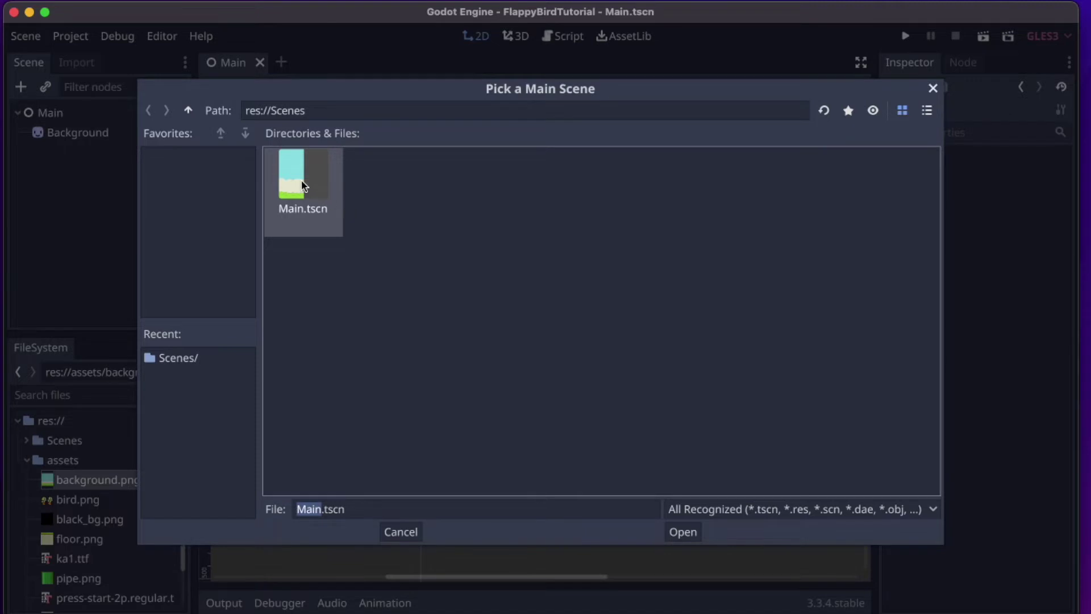
click(688, 535)
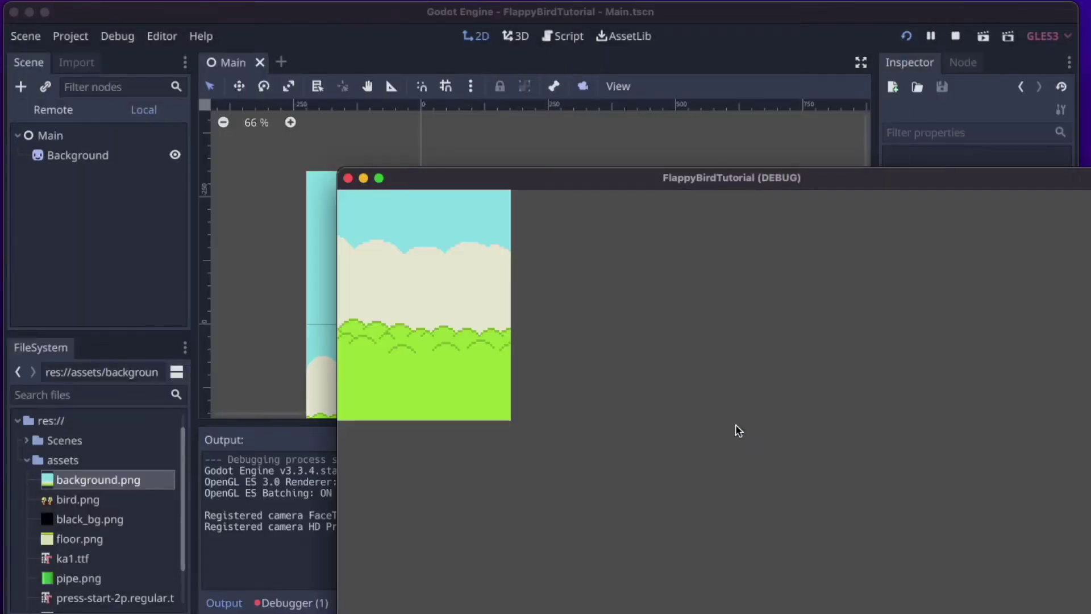
drag(687, 178, 571, 98)
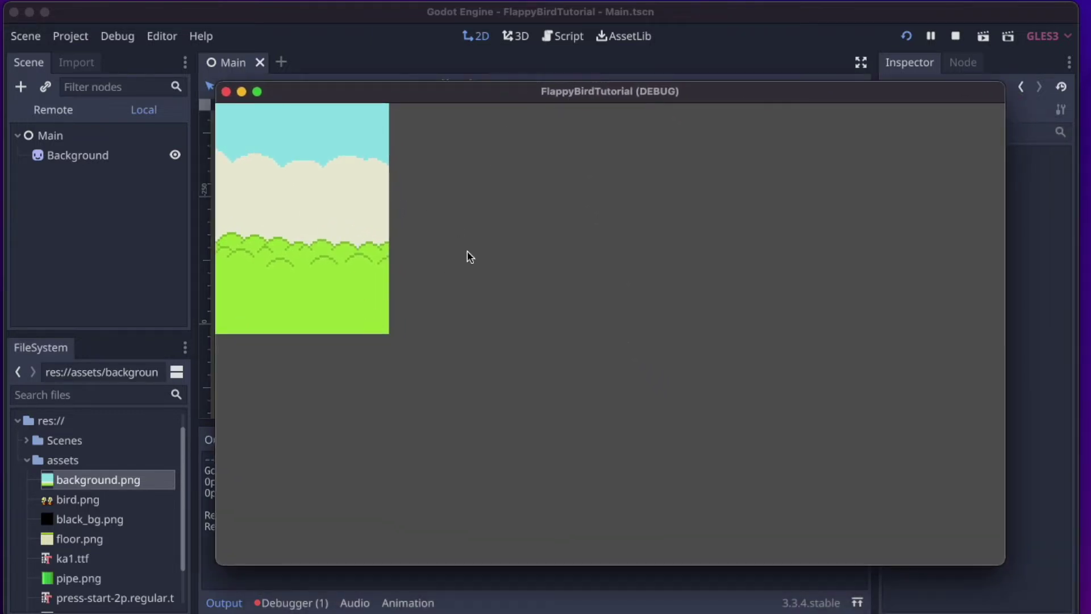
click(225, 92)
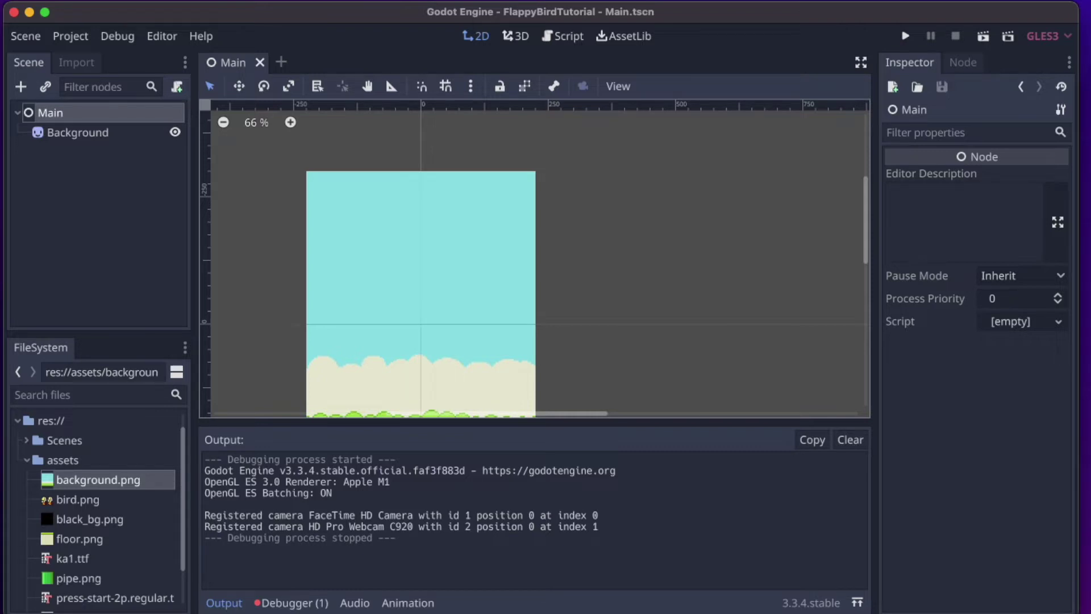
Add a Camera2D child under Main, save, and switch on the camera's Current option
right_click(59, 116)
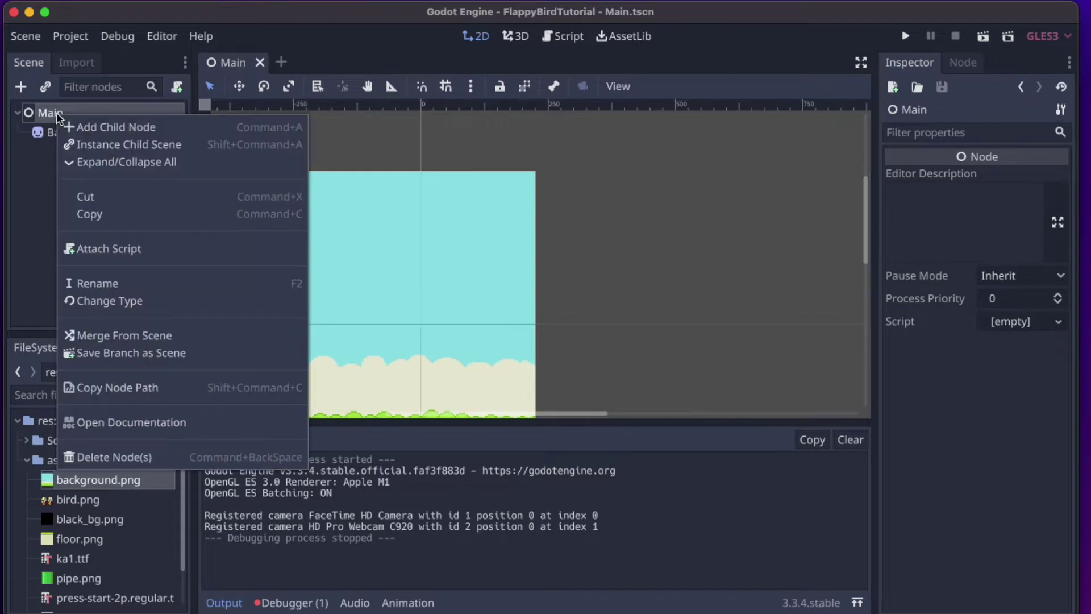
click(90, 128)
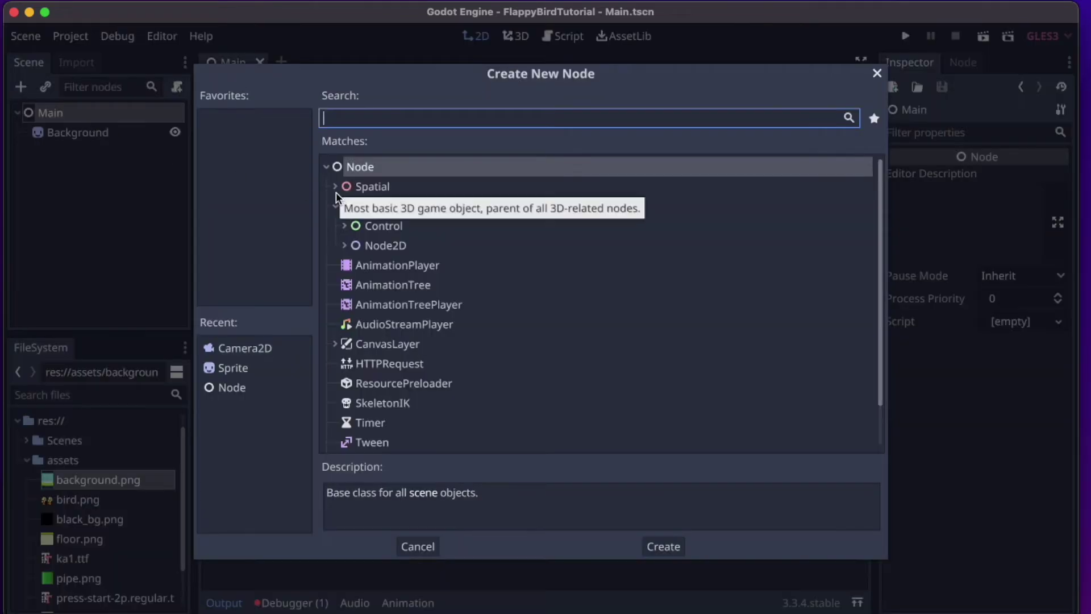
text(camera)
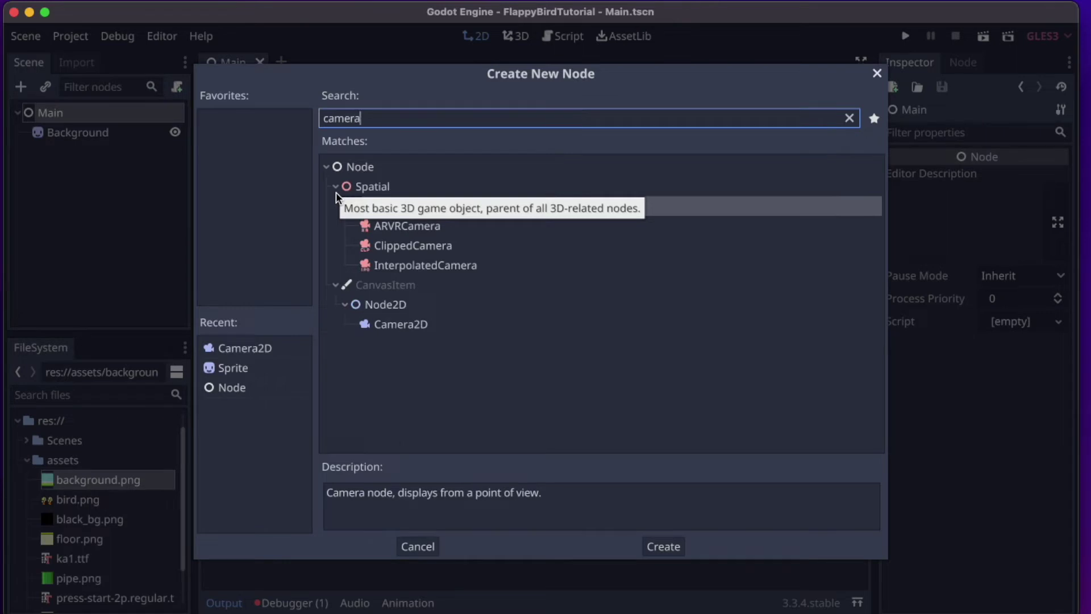
click(407, 326)
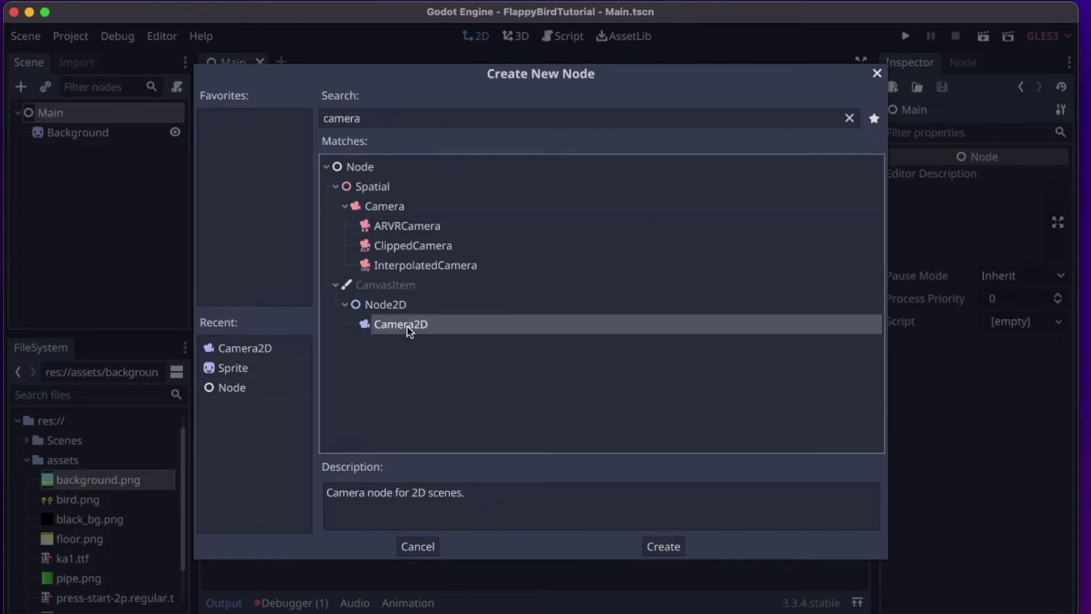
double_click(408, 327)
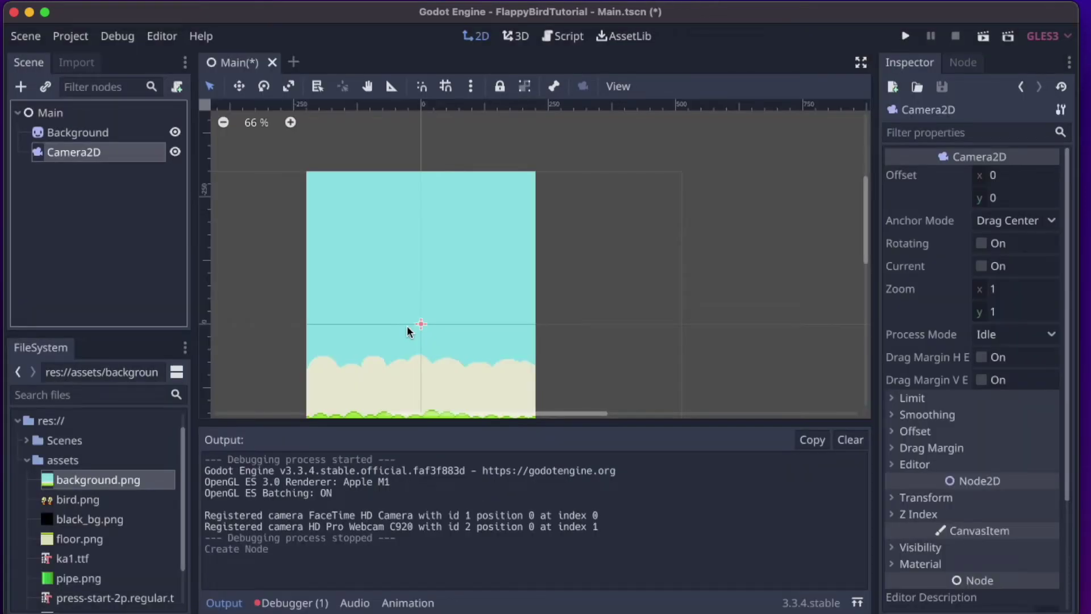
key(super+s)
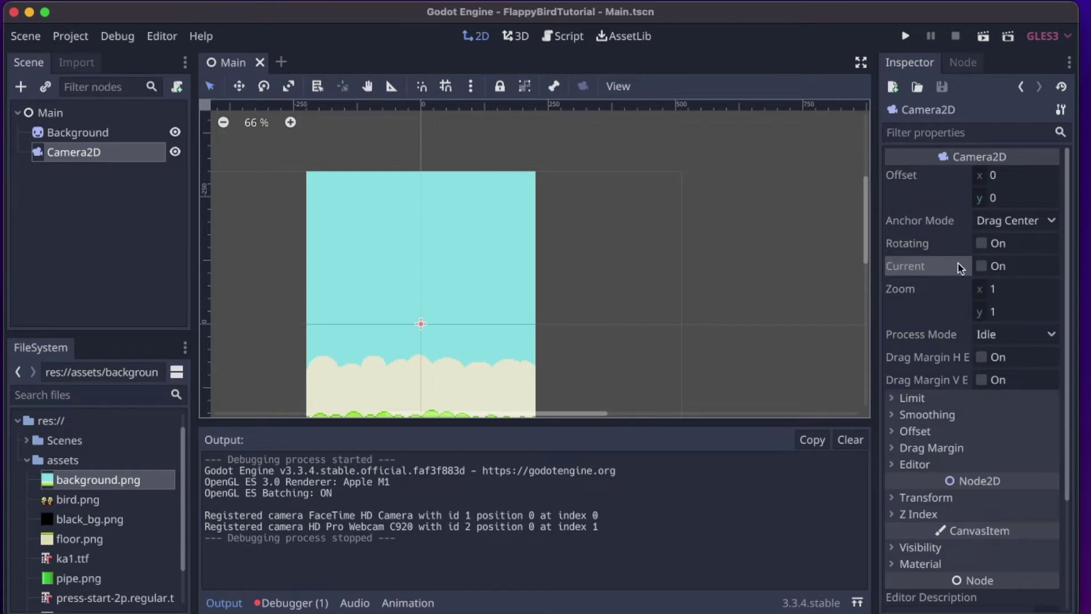
click(981, 267)
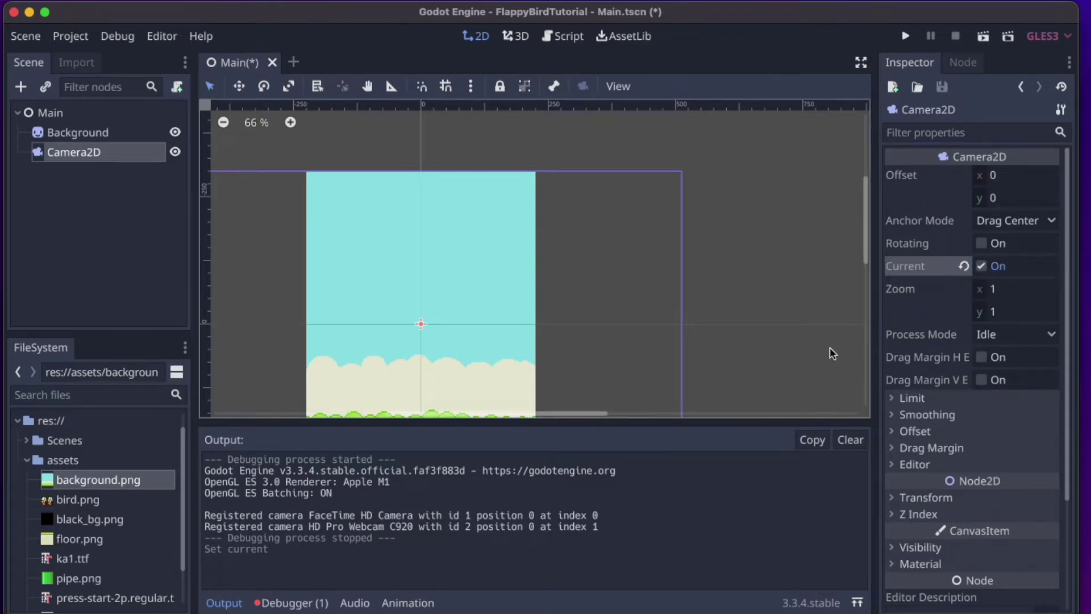
Test-run the game to view the background through the Camera2D, then close the game window
scroll(514, 309, left, 3)
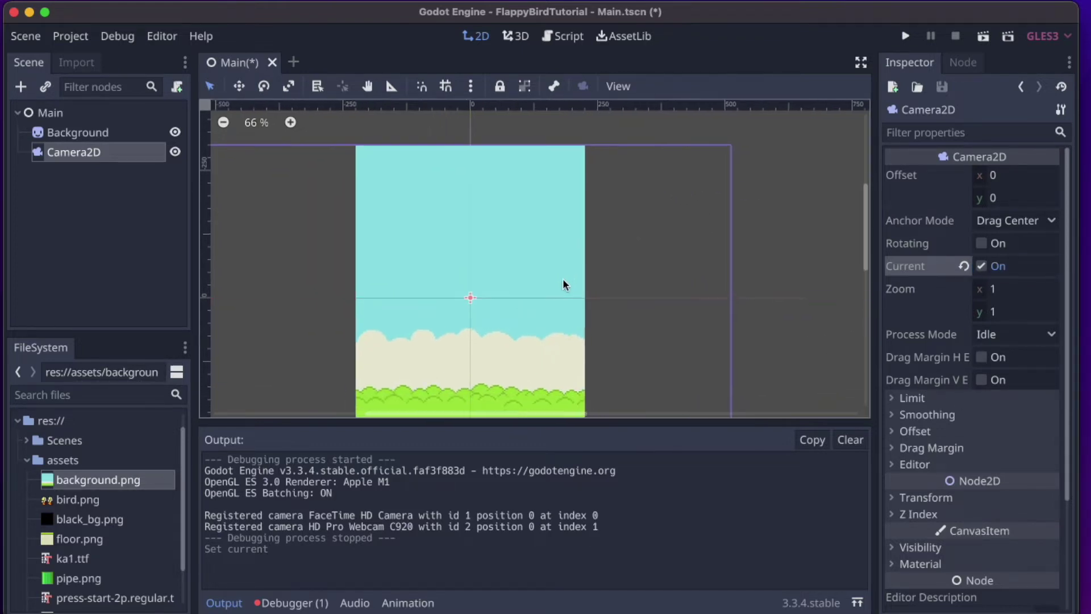
scroll(545, 307, down, 1)
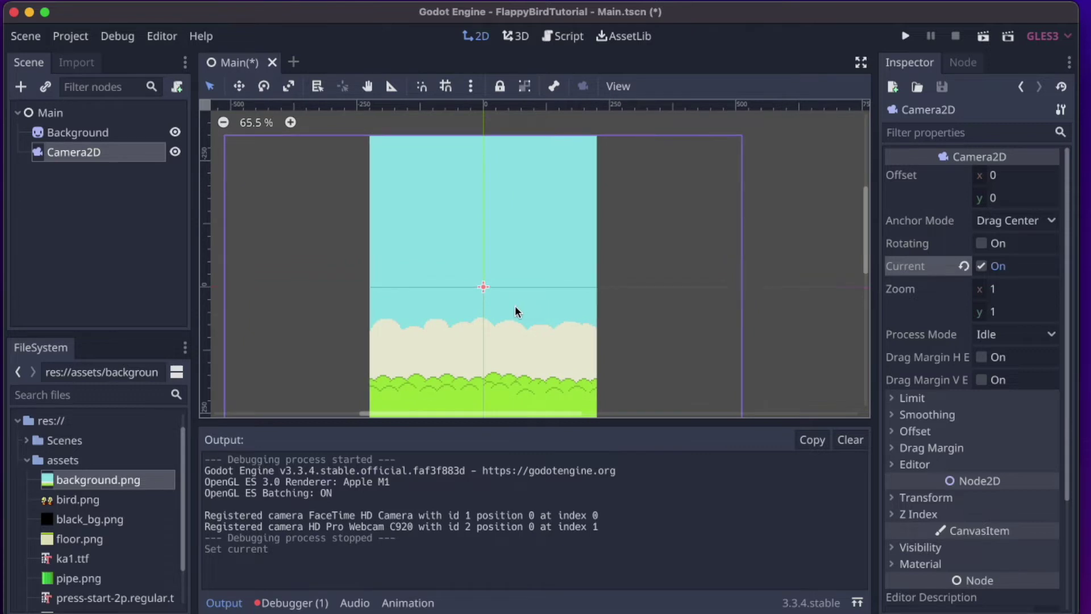
scroll(543, 276, down, 3)
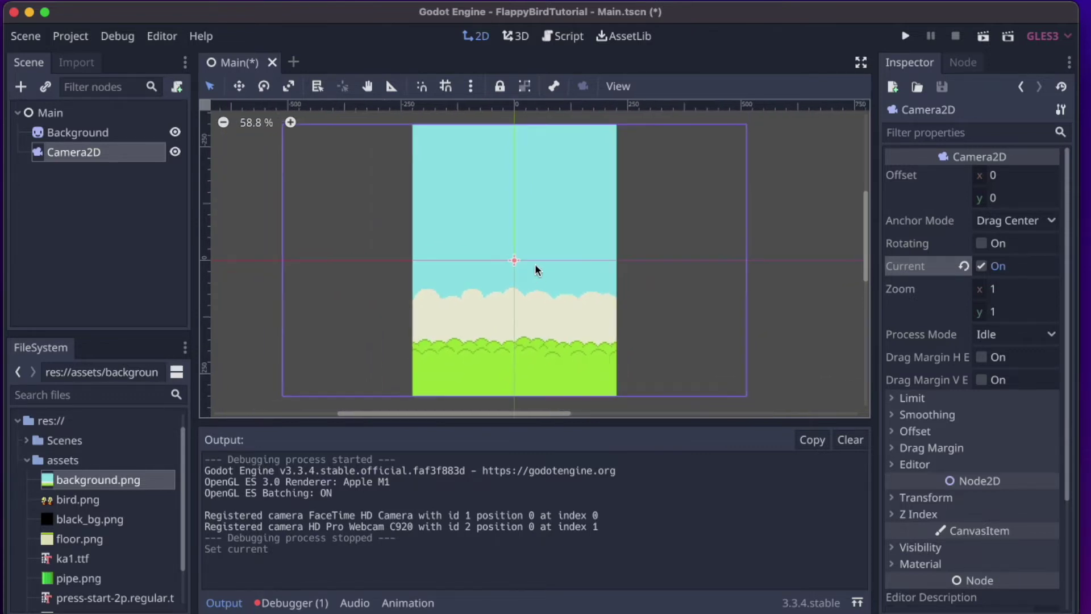
click(906, 36)
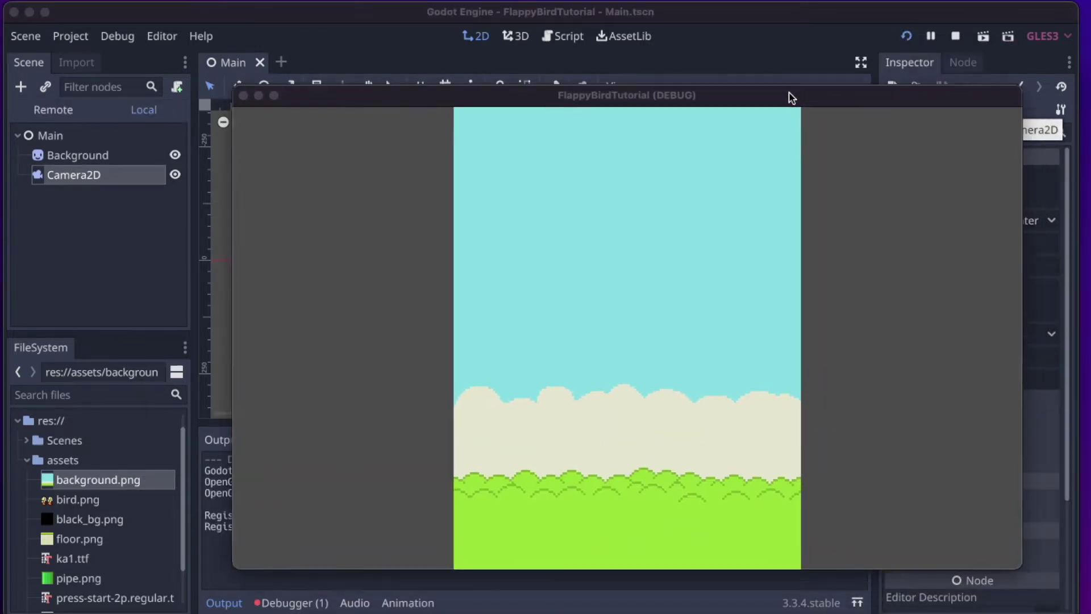
drag(792, 98, 785, 92)
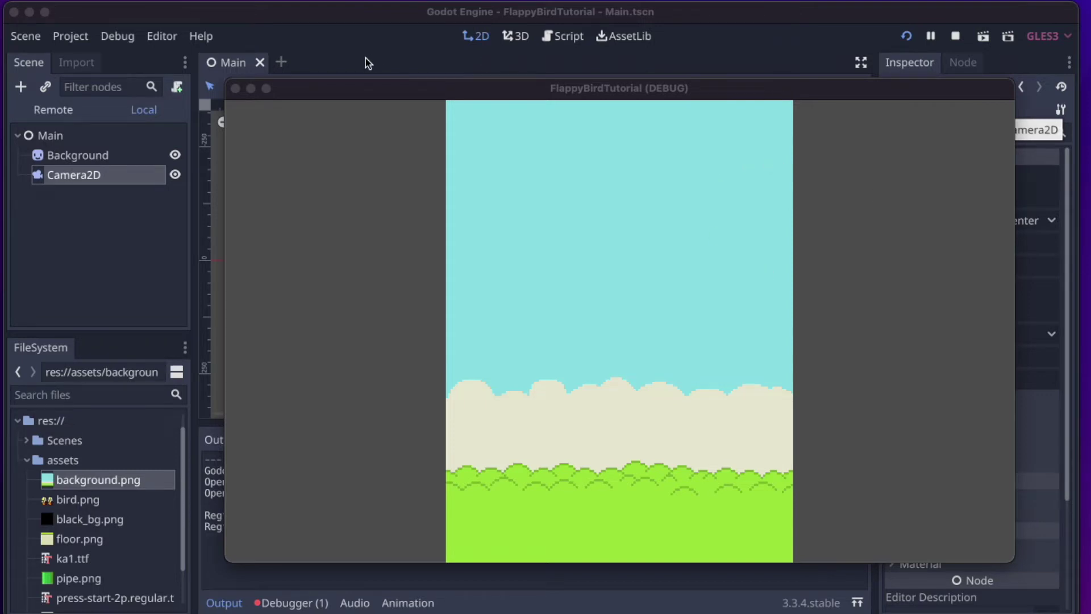
click(235, 89)
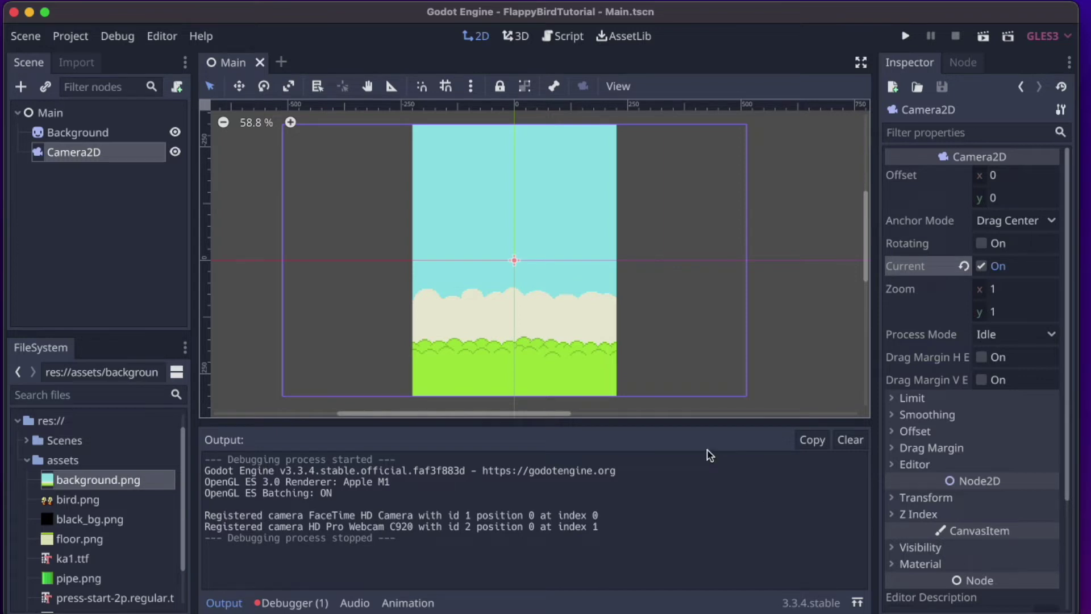
Change the Display > Window Width from 1024 to 450 in Project Settings
click(74, 36)
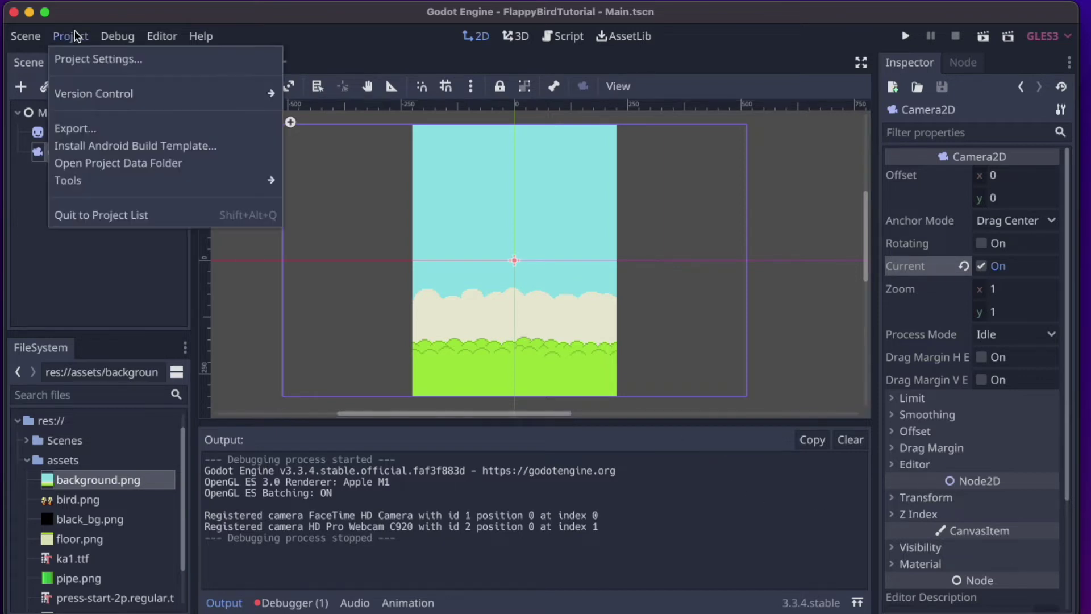
click(90, 59)
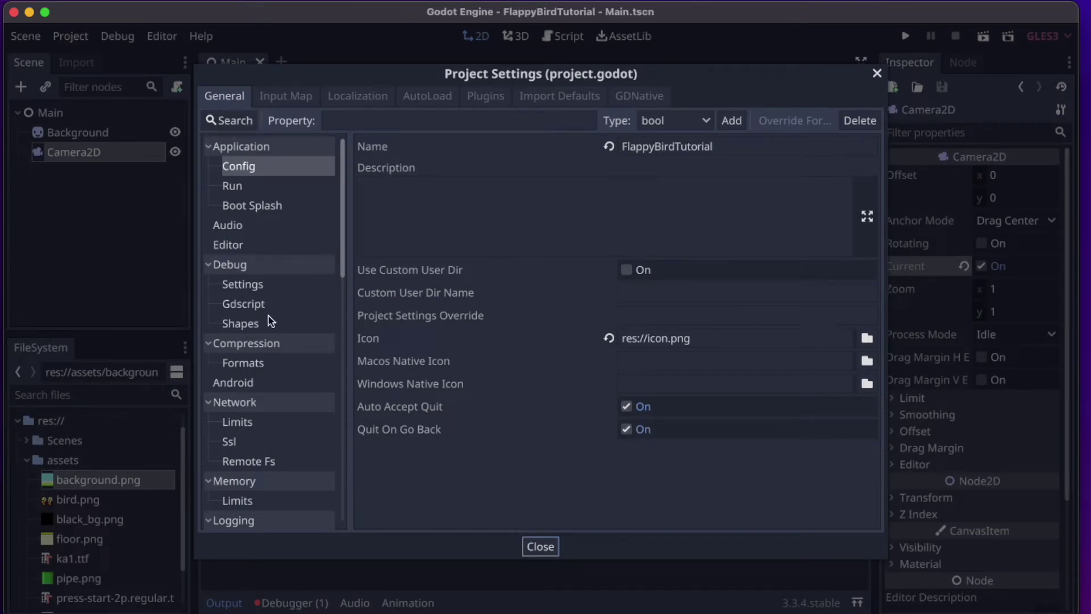
scroll(263, 337, down, 8)
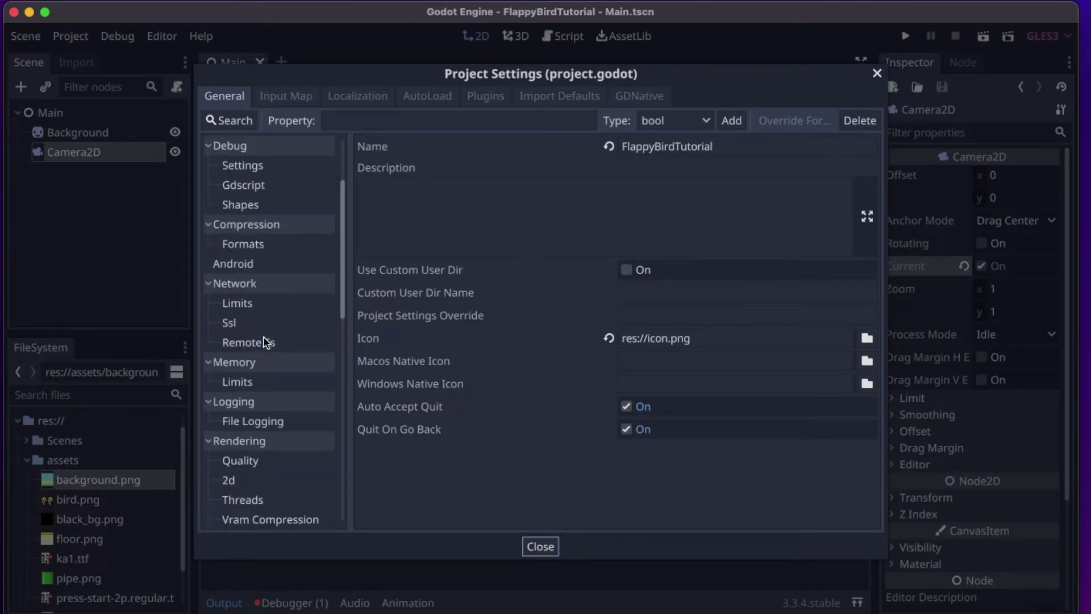
scroll(263, 340, down, 4)
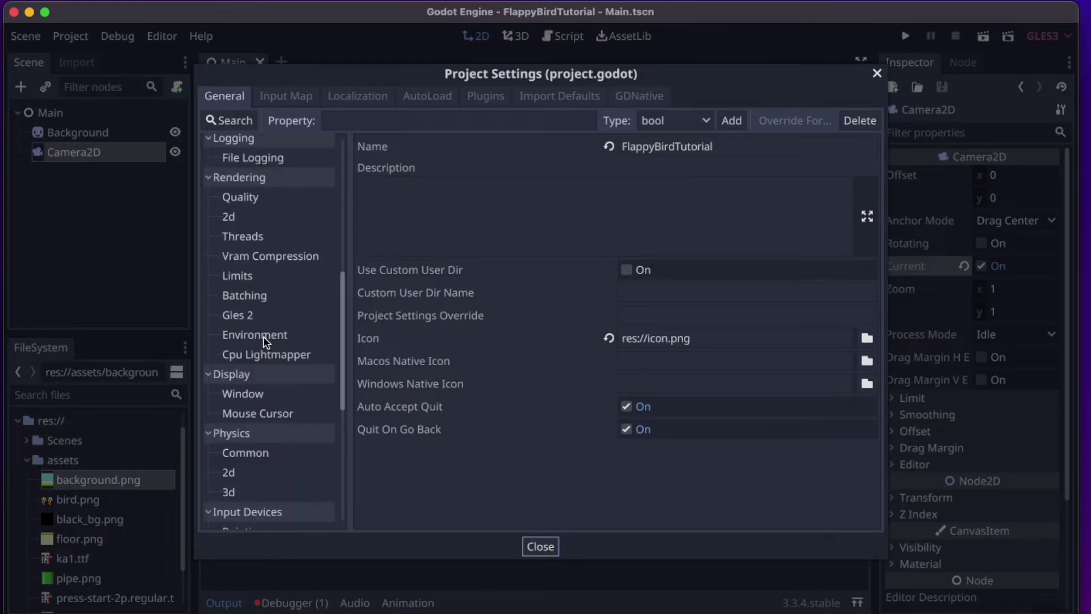
click(243, 348)
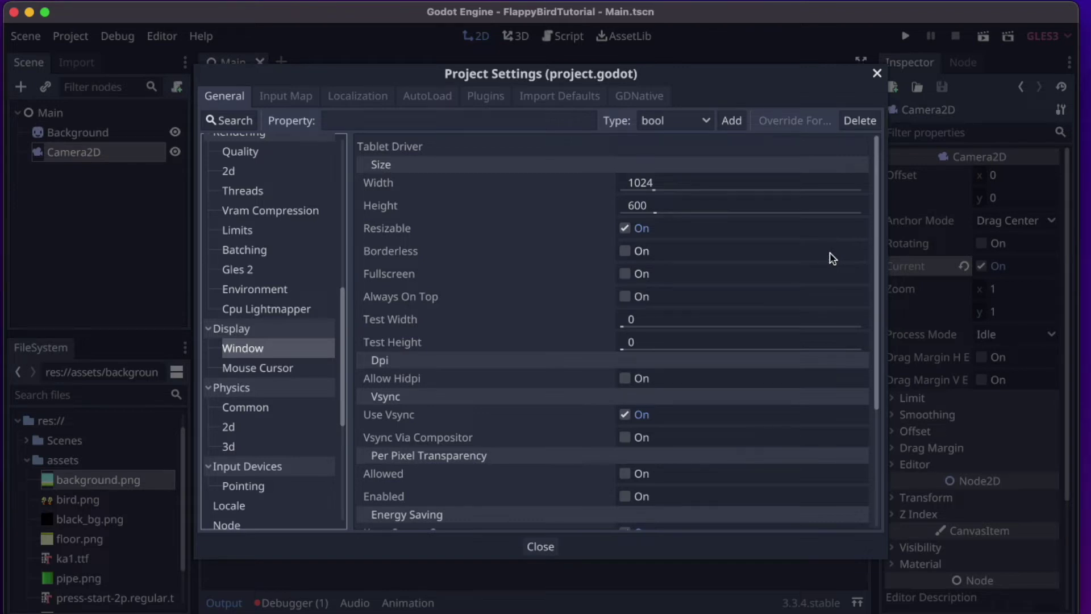
click(640, 185)
text(450)
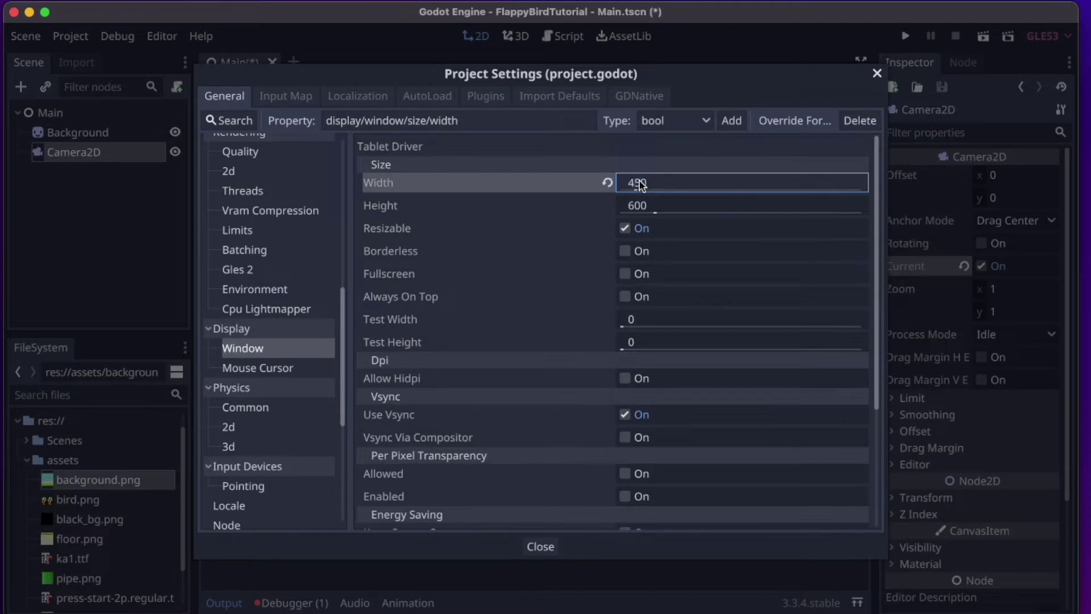
click(540, 547)
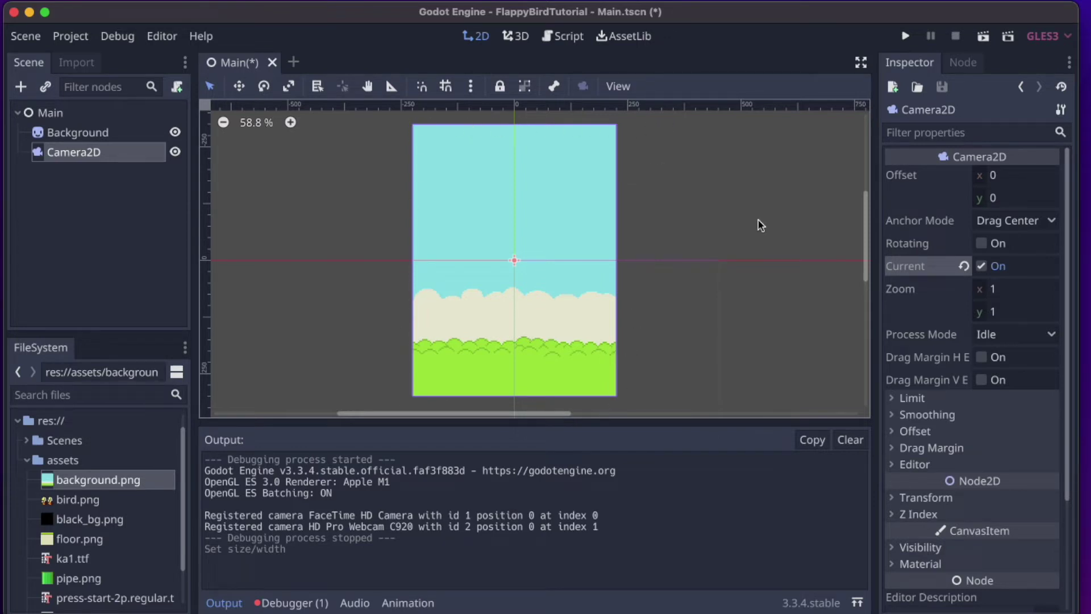
Run the game to check the background fills the narrower window, then close the window
click(905, 37)
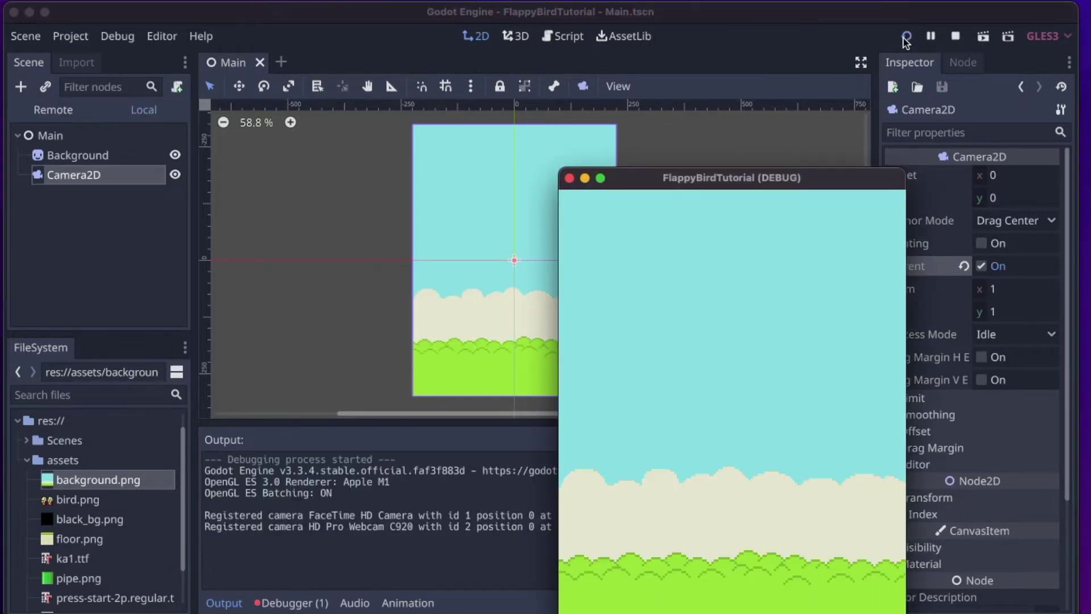
drag(741, 175, 665, 116)
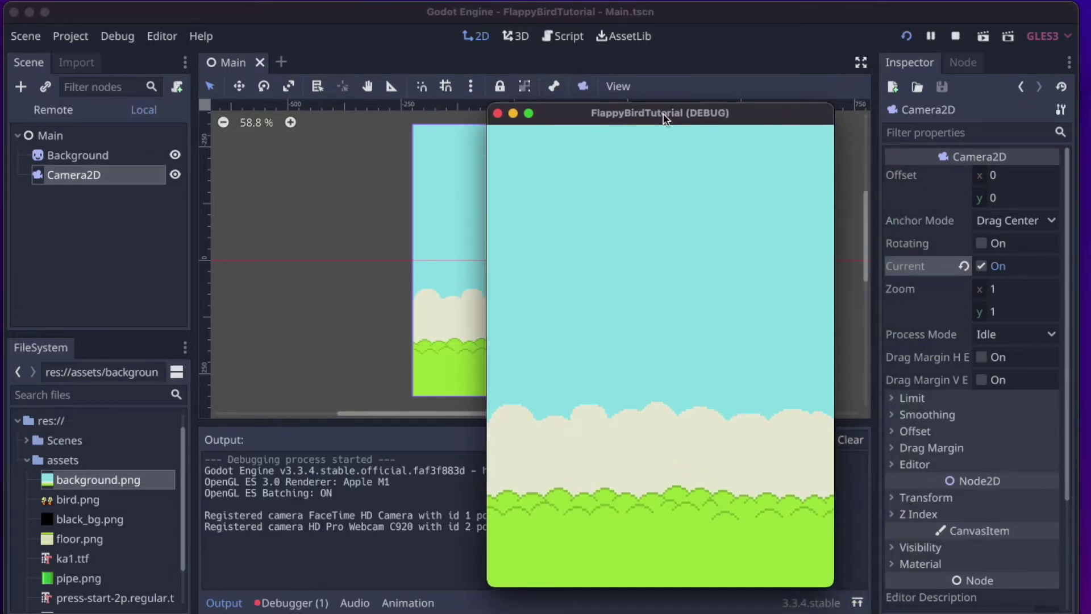
click(497, 114)
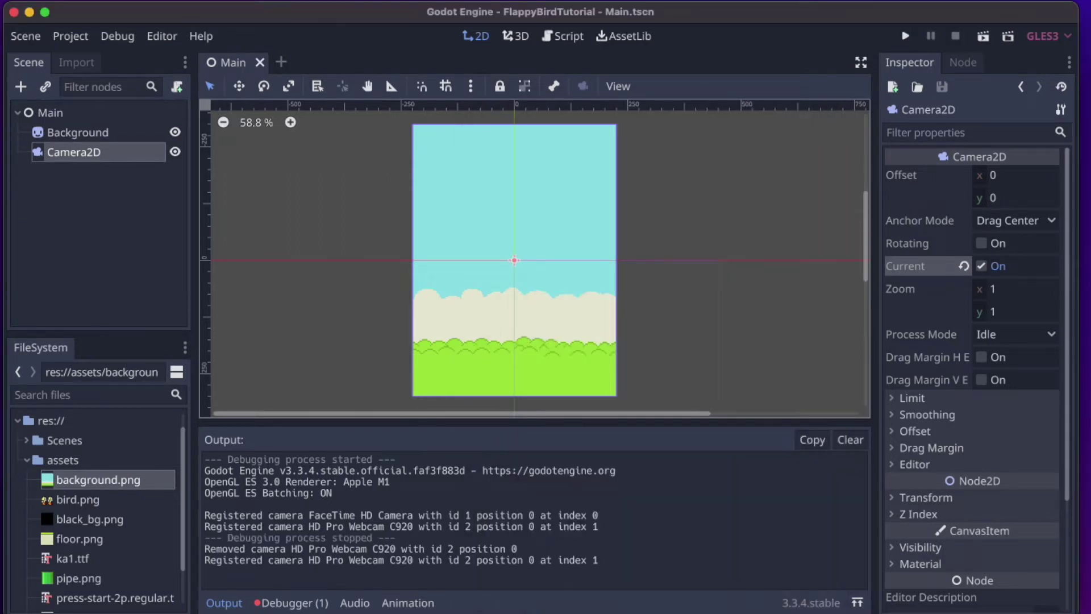